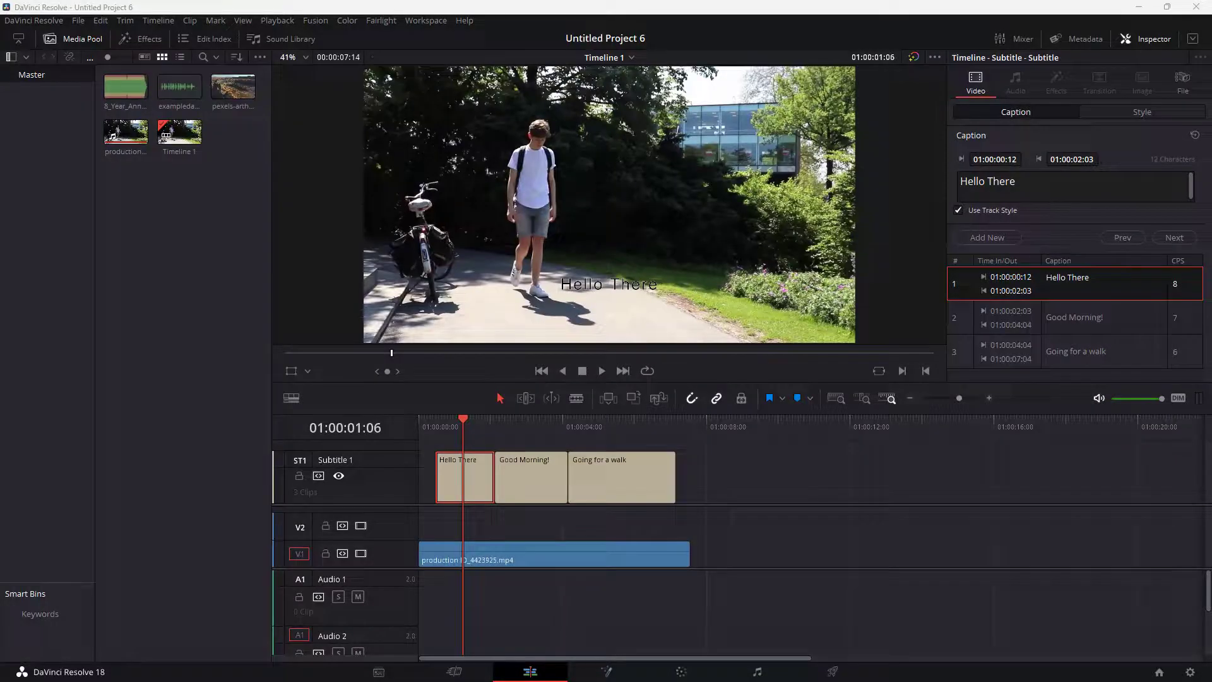
Step: Change the subtitle font to Barlow Condensed Black in Style > Character and preview it on the clip
mouse_move(476, 419)
left_mouse_down()
mouse_move(634, 422)
mouse_move(457, 429)
left_mouse_up()
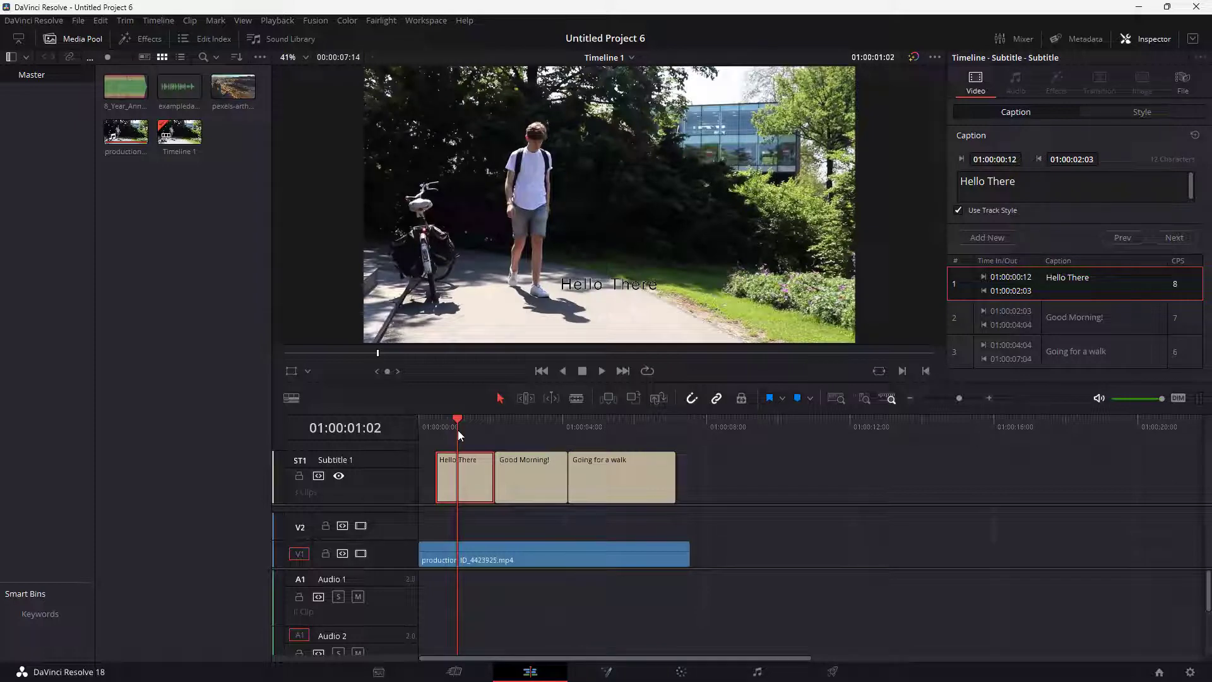
left_click(1110, 111)
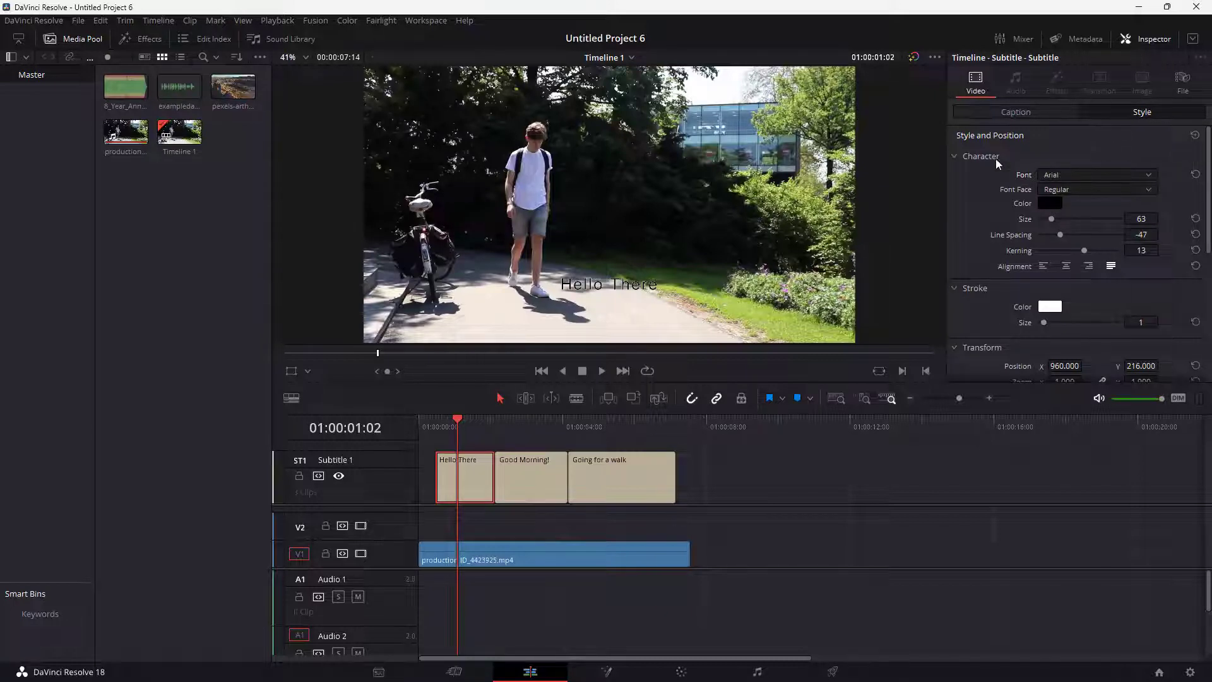
left_click(957, 155)
left_click(956, 177)
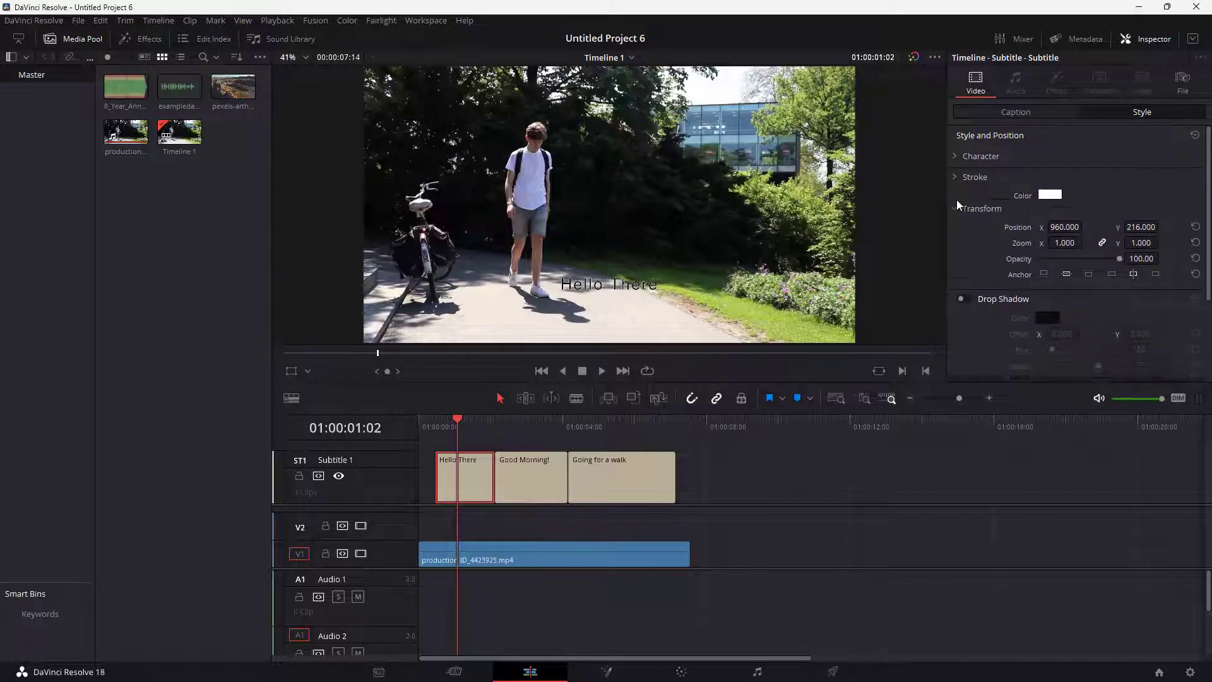
left_click(956, 200)
scroll(1088, 252, "down", 1)
scroll(1086, 263, "up", 1)
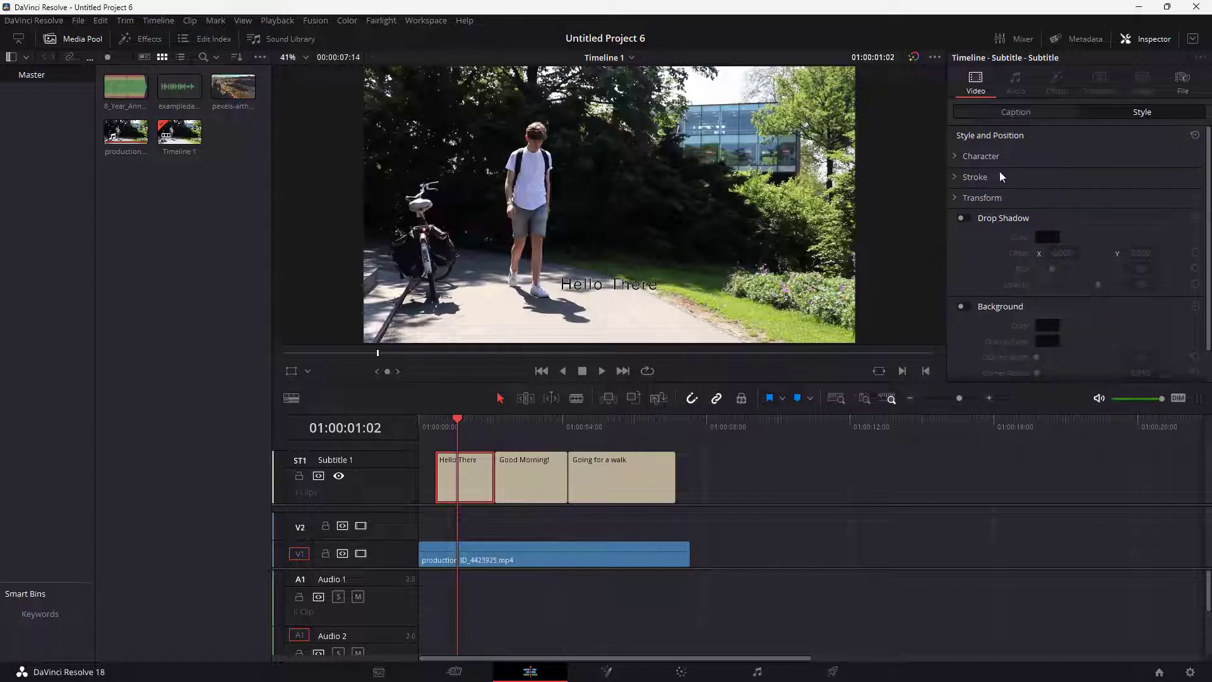
left_click(958, 156)
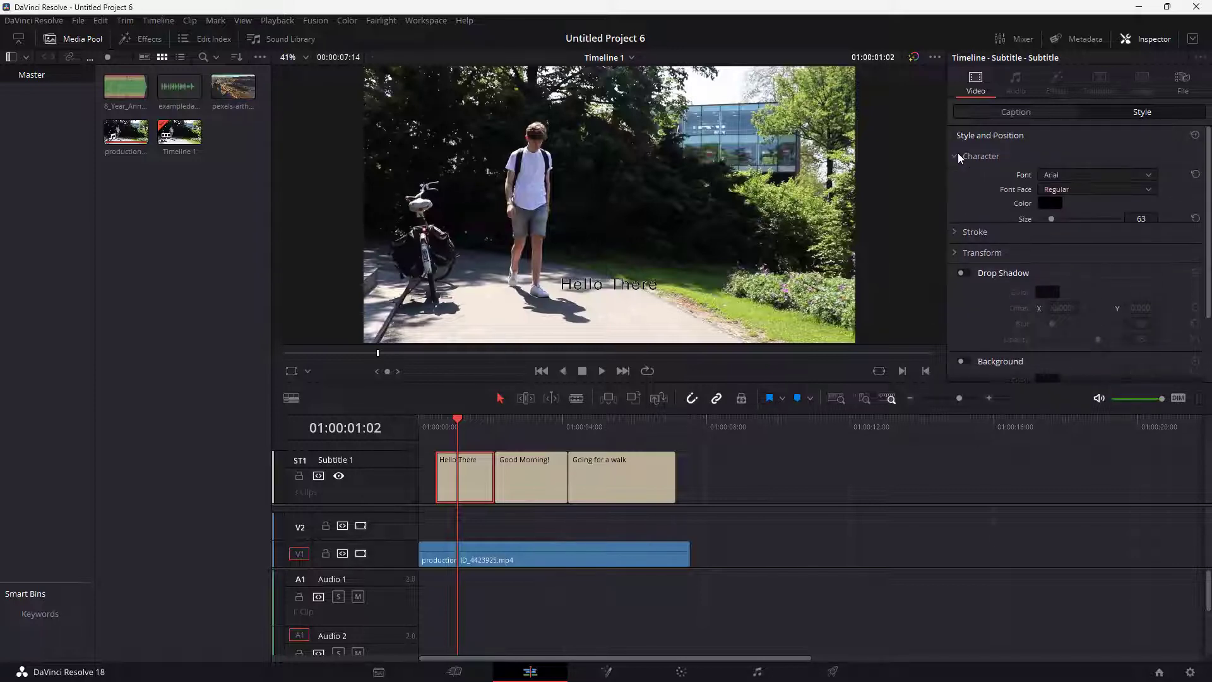
left_click(1148, 176)
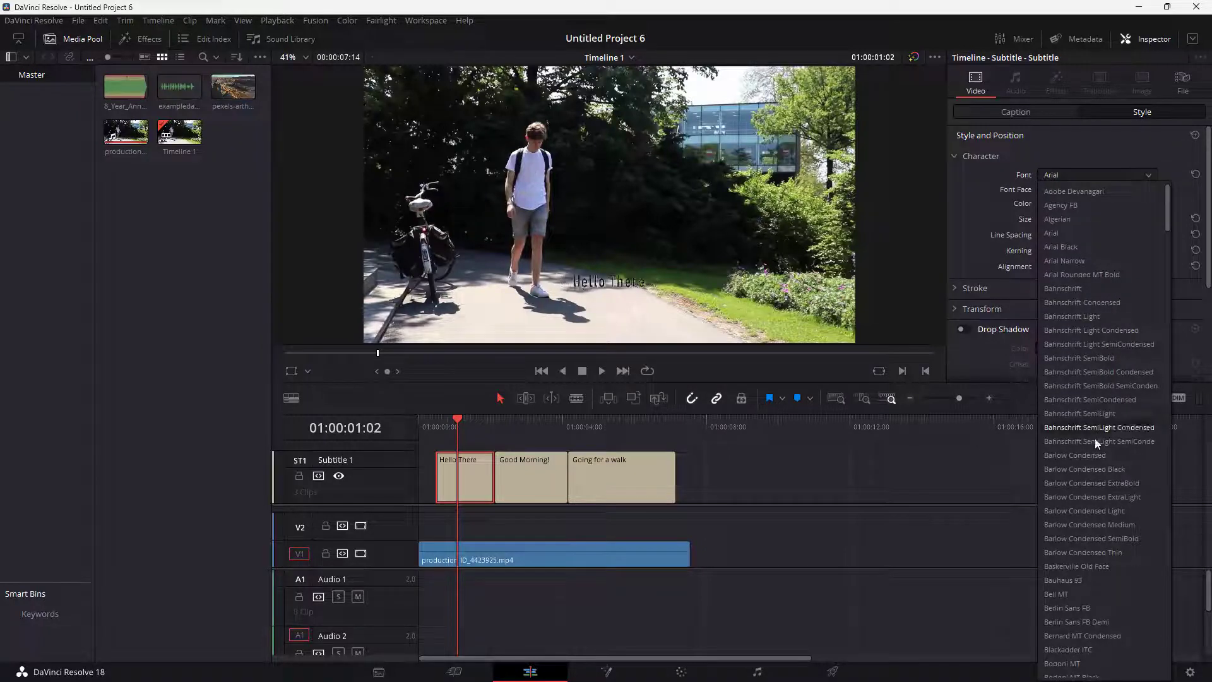
left_click(1089, 470)
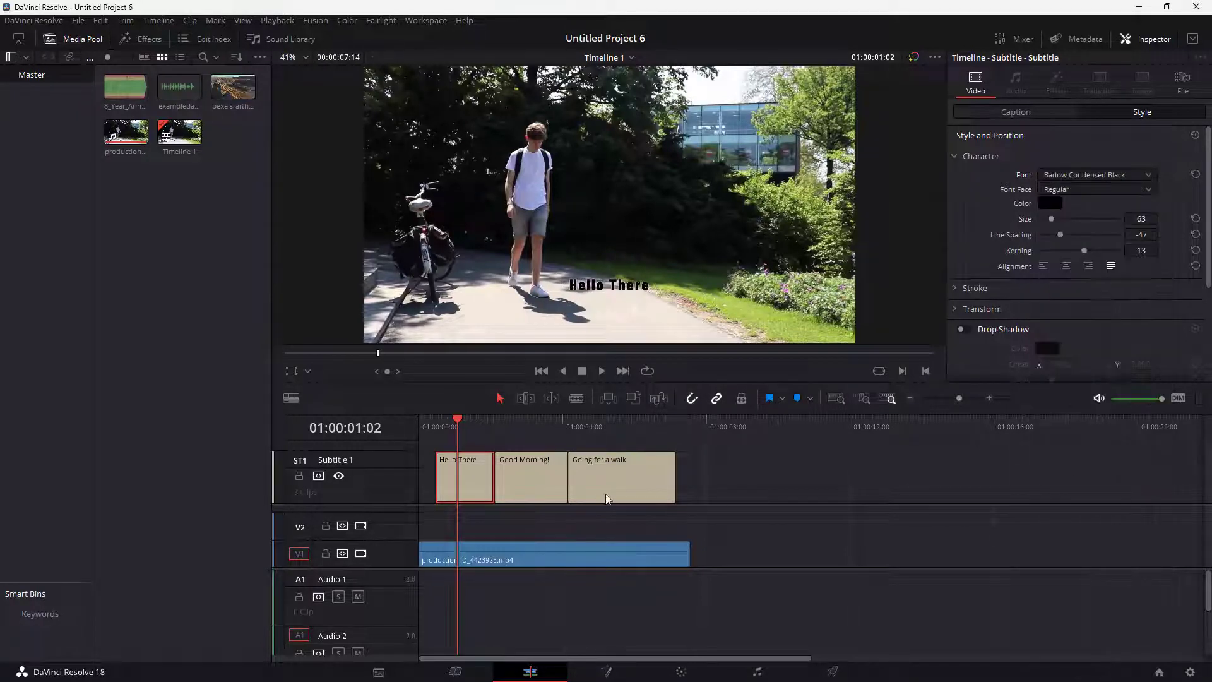
mouse_move(455, 424)
left_mouse_down()
mouse_move(601, 424)
mouse_move(495, 424)
mouse_move(616, 435)
mouse_move(465, 435)
left_mouse_up()
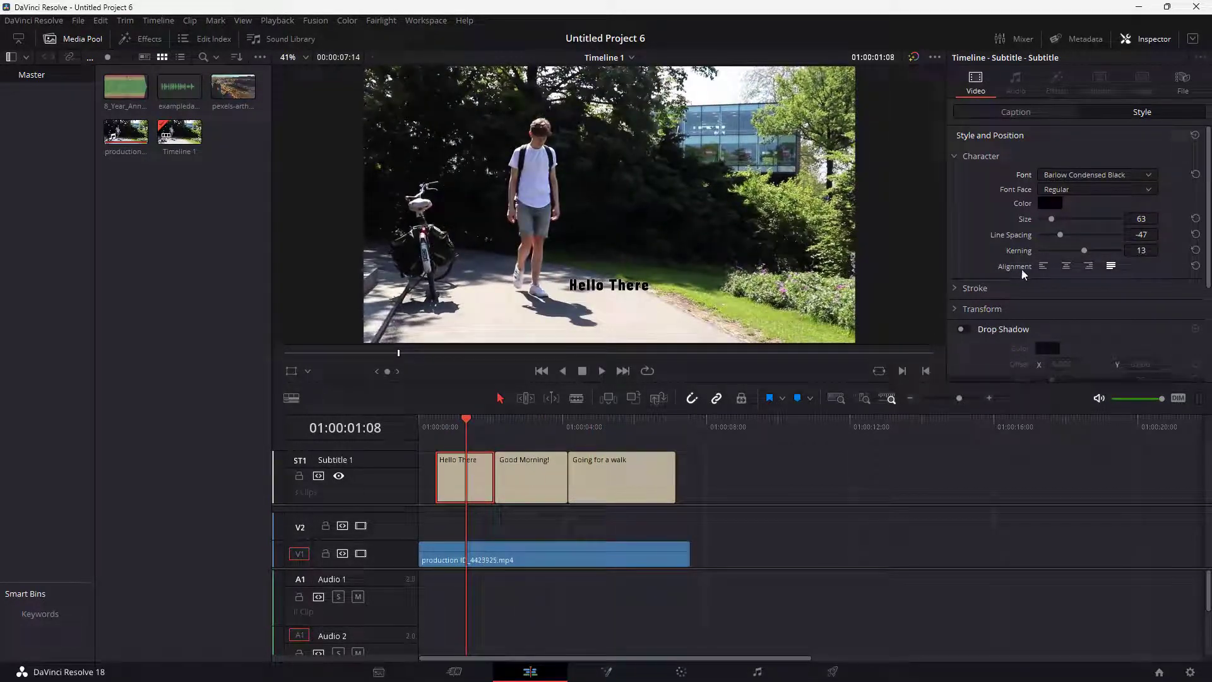
left_click(1027, 114)
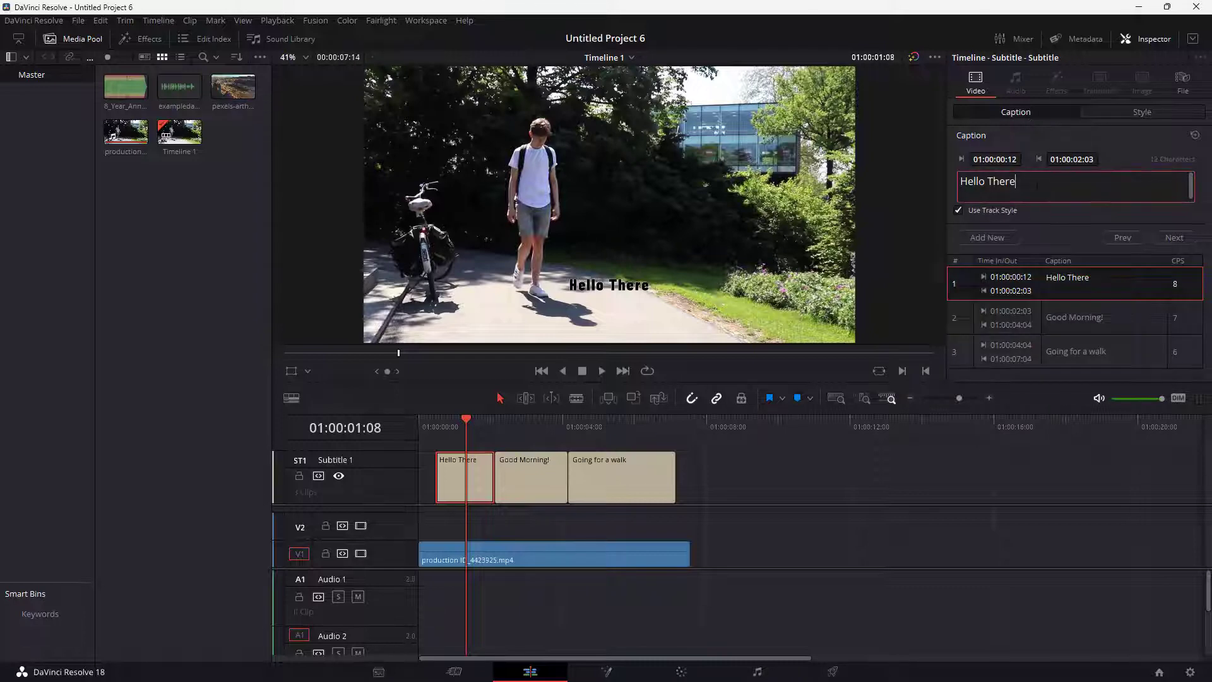
Step: Add a second line reading 'Hi' beneath 'Hello There' in the first caption
key("Return")
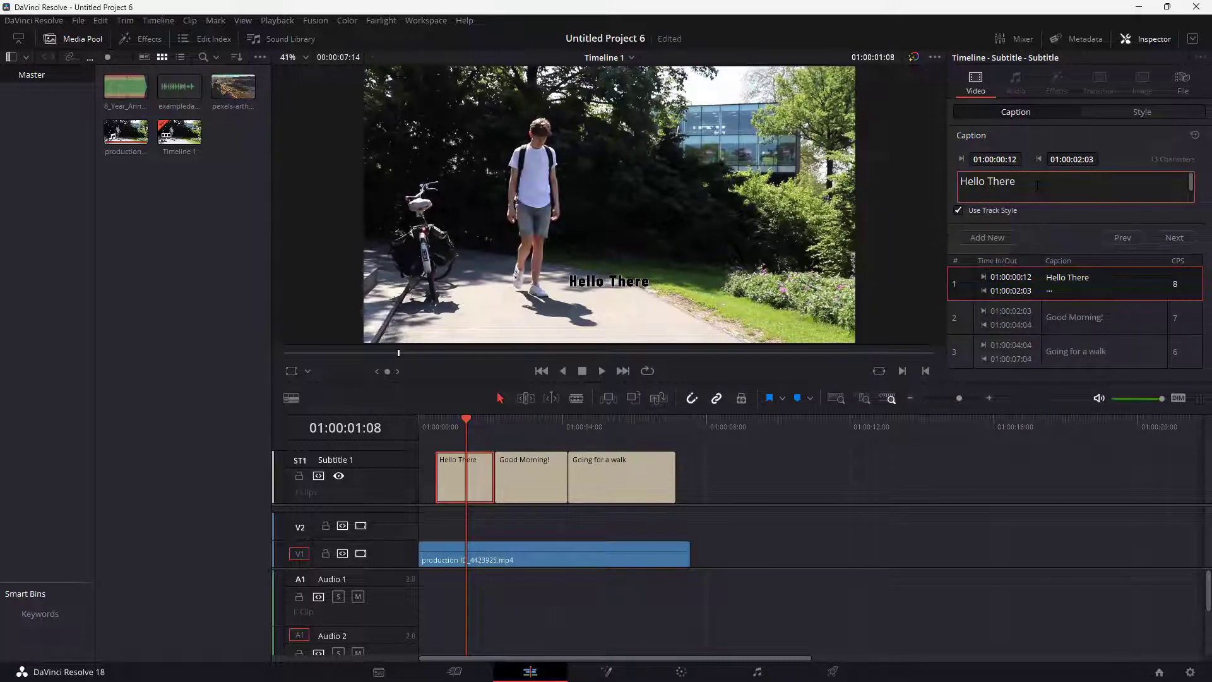
type("Hi")
left_click(1126, 107)
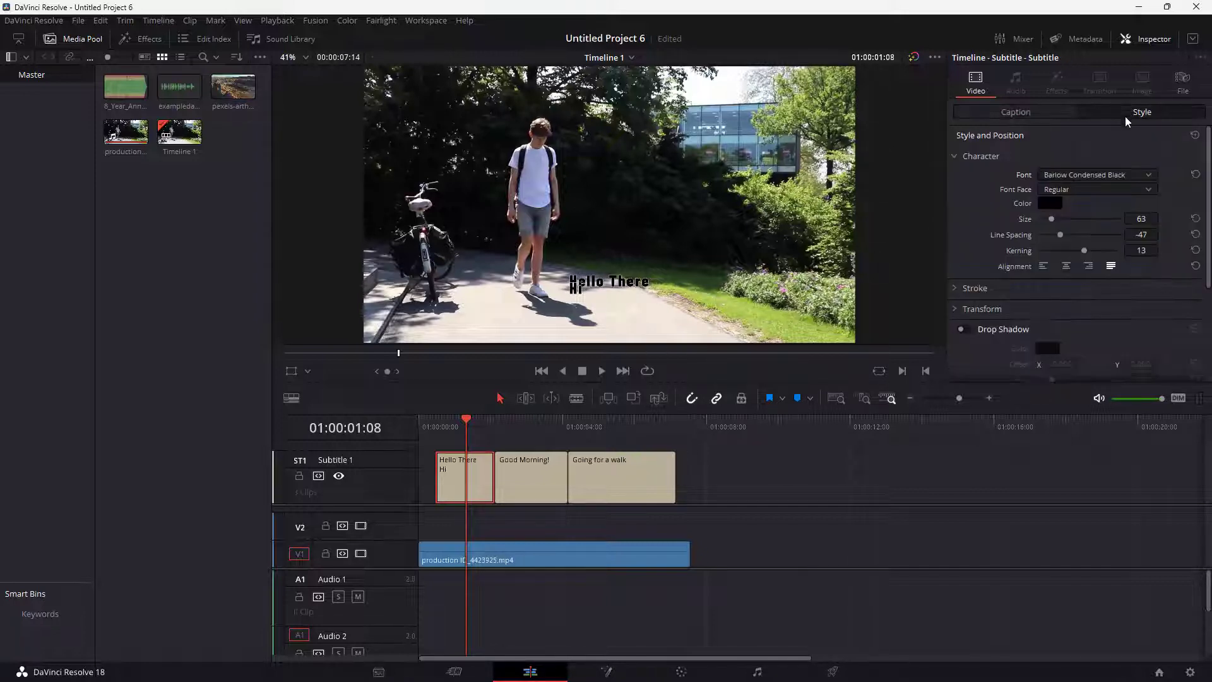
Step: Keep the Regular font face and set the text colour to bright green #15cf00
left_click(1070, 191)
left_click(1070, 221)
left_click(1073, 193)
left_click(1072, 203)
left_click(1055, 202)
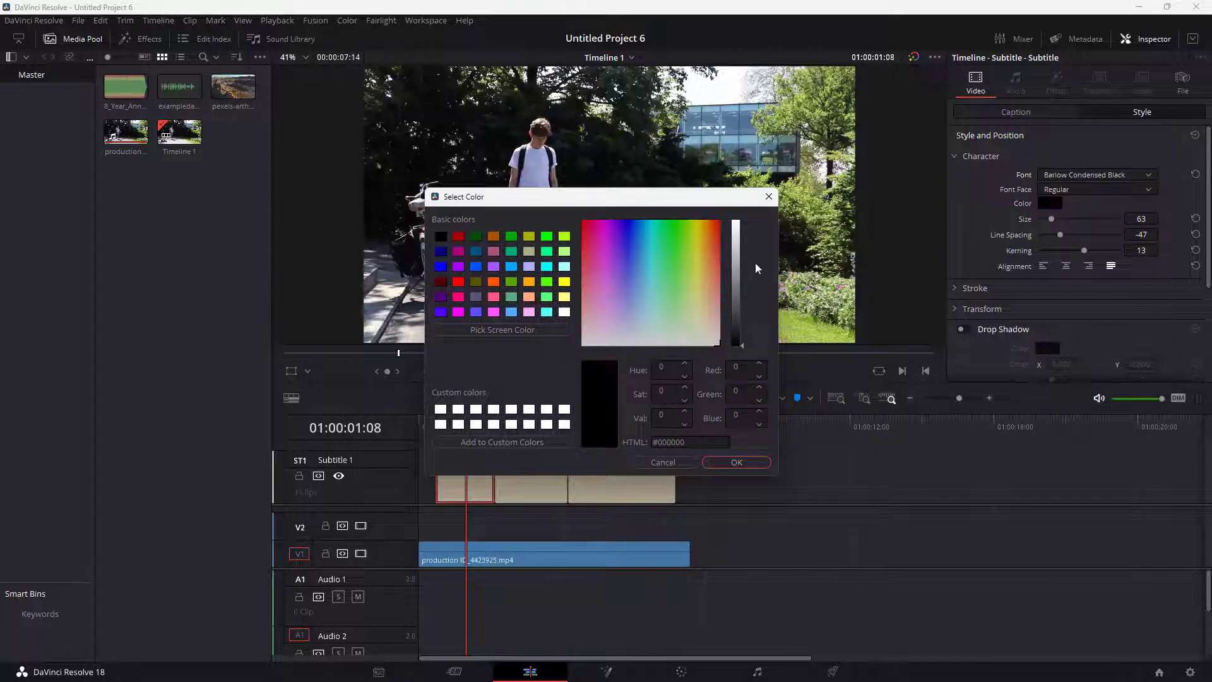
left_click(676, 222)
left_click(735, 245)
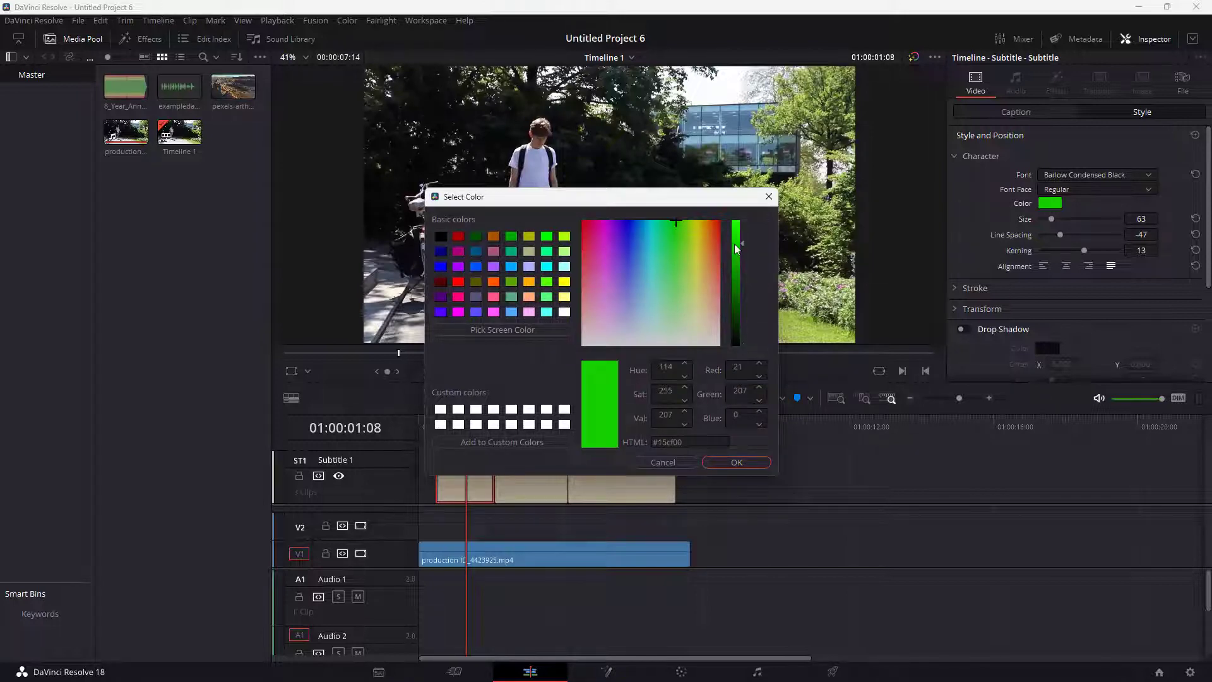
left_click(717, 462)
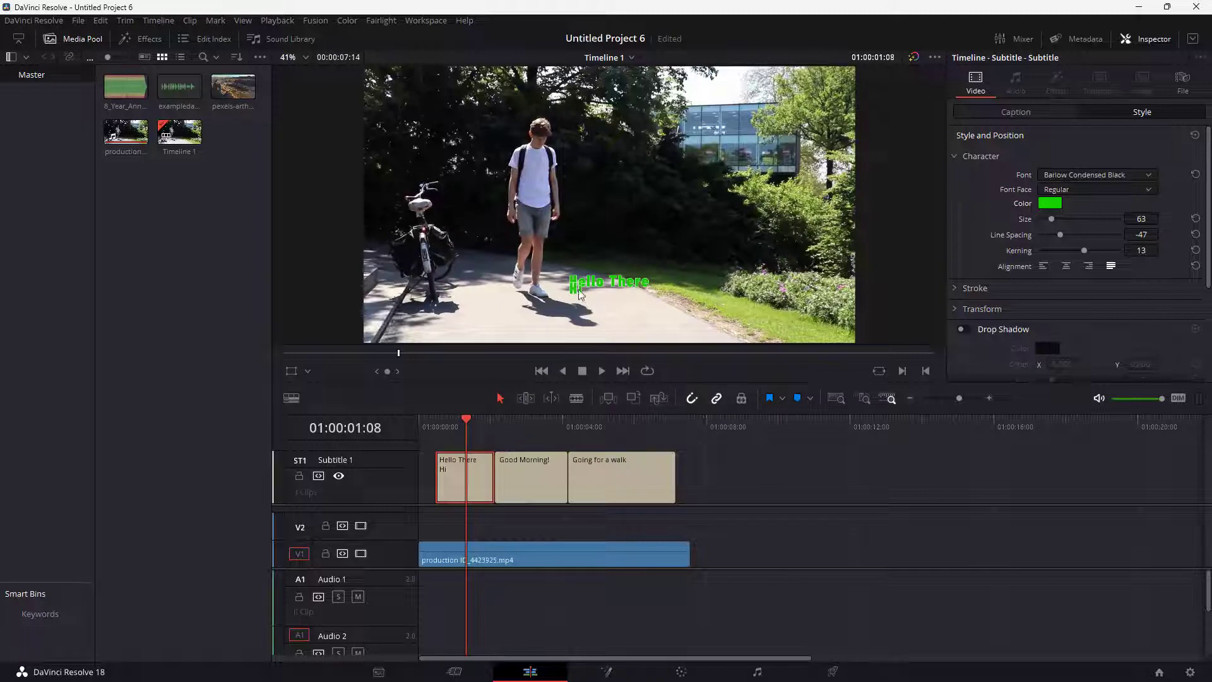
Step: Enlarge the subtitle text to size 232 and left-align it
left_click(1052, 219)
left_click_drag(1052, 219, 1077, 276)
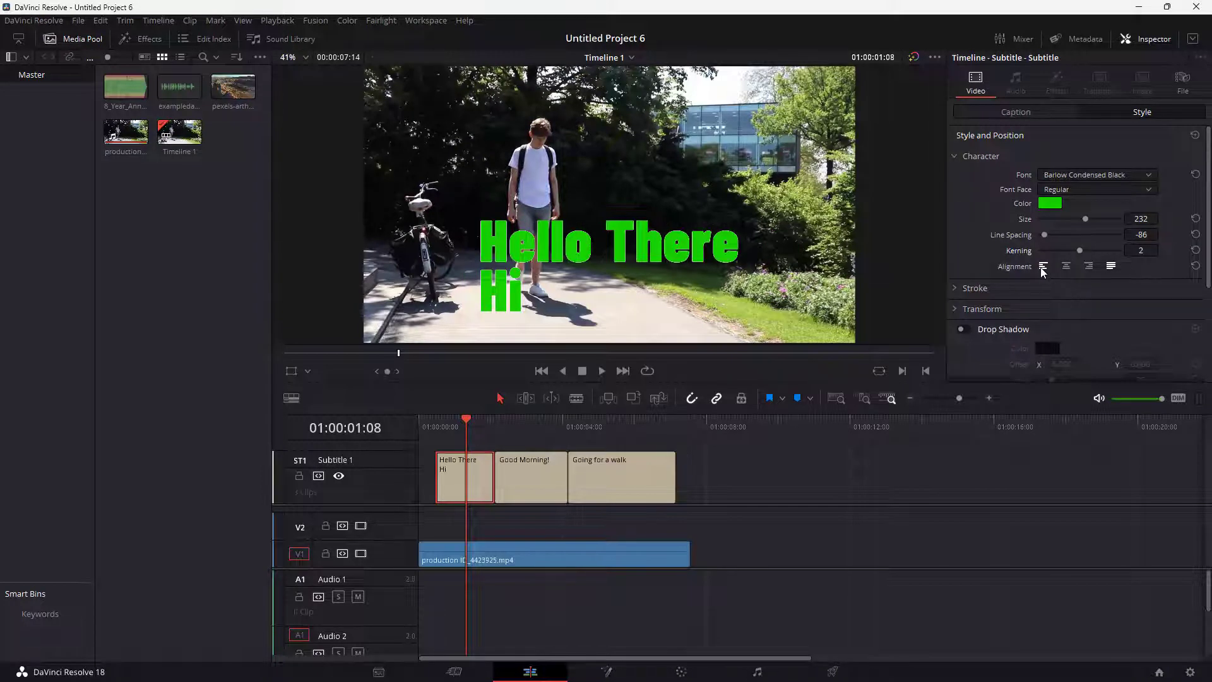
left_click(1043, 267)
left_click(1068, 267)
left_click(1088, 266)
left_click(1111, 266)
left_click(1043, 266)
Step: Expand the Stroke settings and thicken the text outline to size 16
left_click(956, 156)
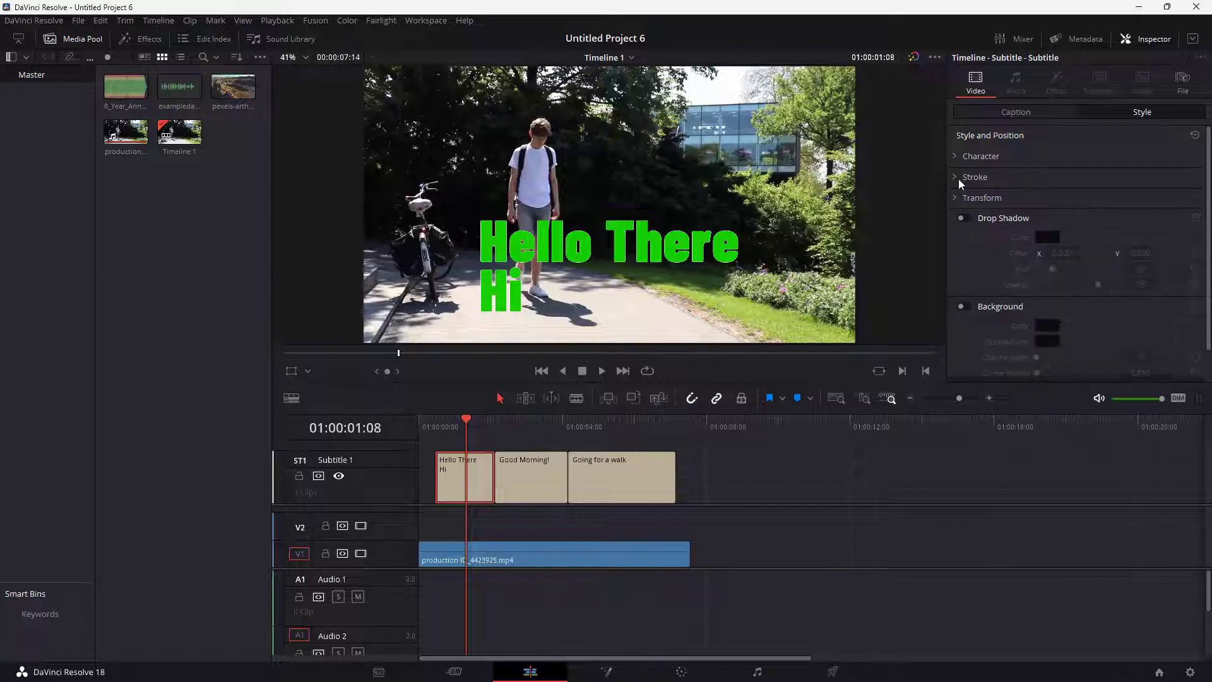
left_click(958, 179)
left_click_drag(1046, 209, 1123, 211)
Step: Set the outline colour to dark red
left_click(1050, 195)
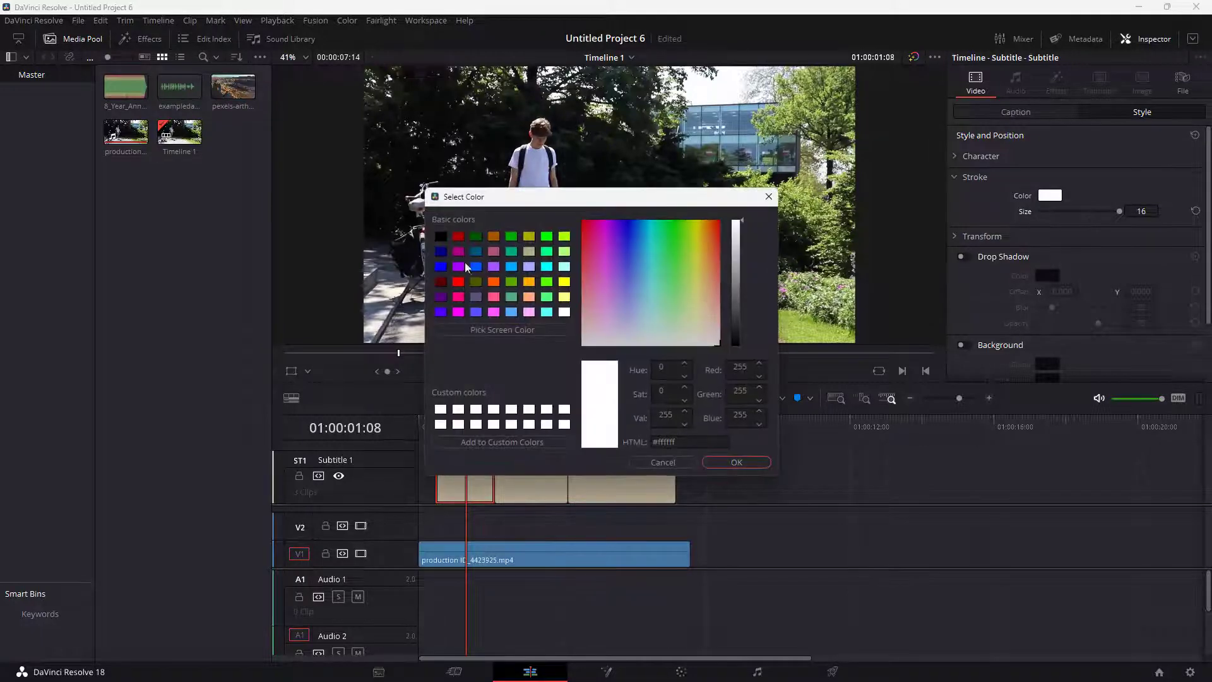
left_click(441, 236)
left_click_drag(628, 202, 849, 309)
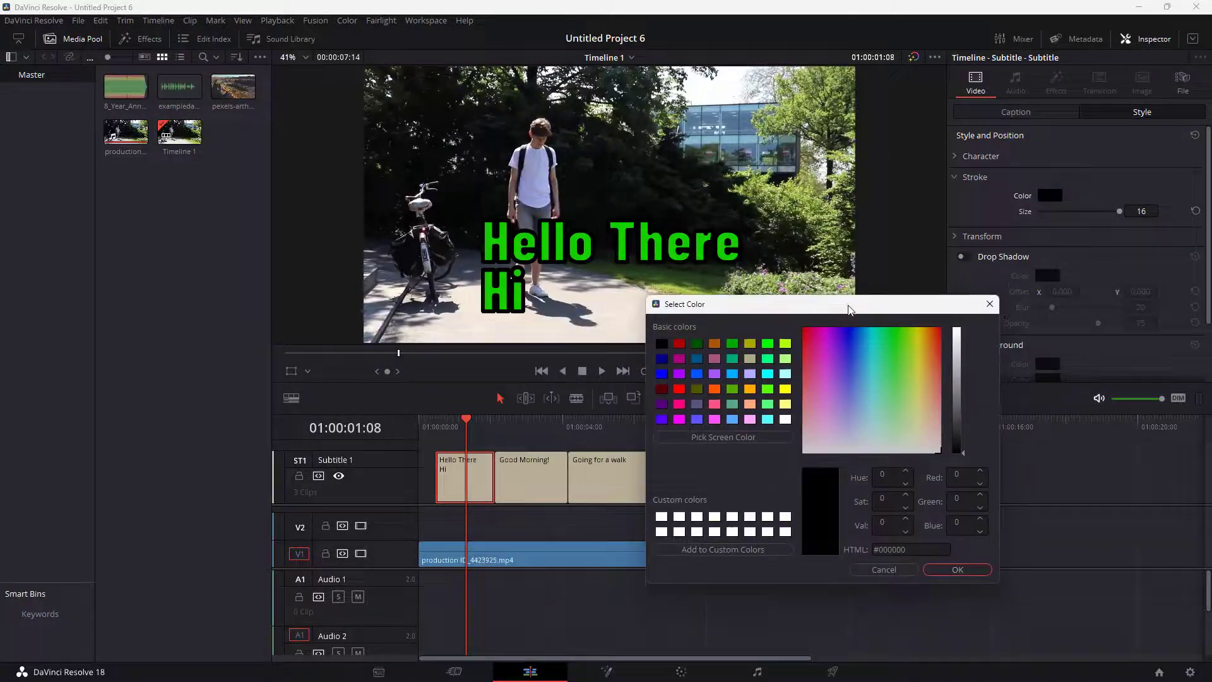
mouse_move(921, 362)
left_mouse_down()
mouse_move(922, 329)
mouse_move(946, 328)
mouse_move(960, 414)
mouse_move(957, 396)
left_mouse_up()
left_click(958, 342)
left_click(936, 567)
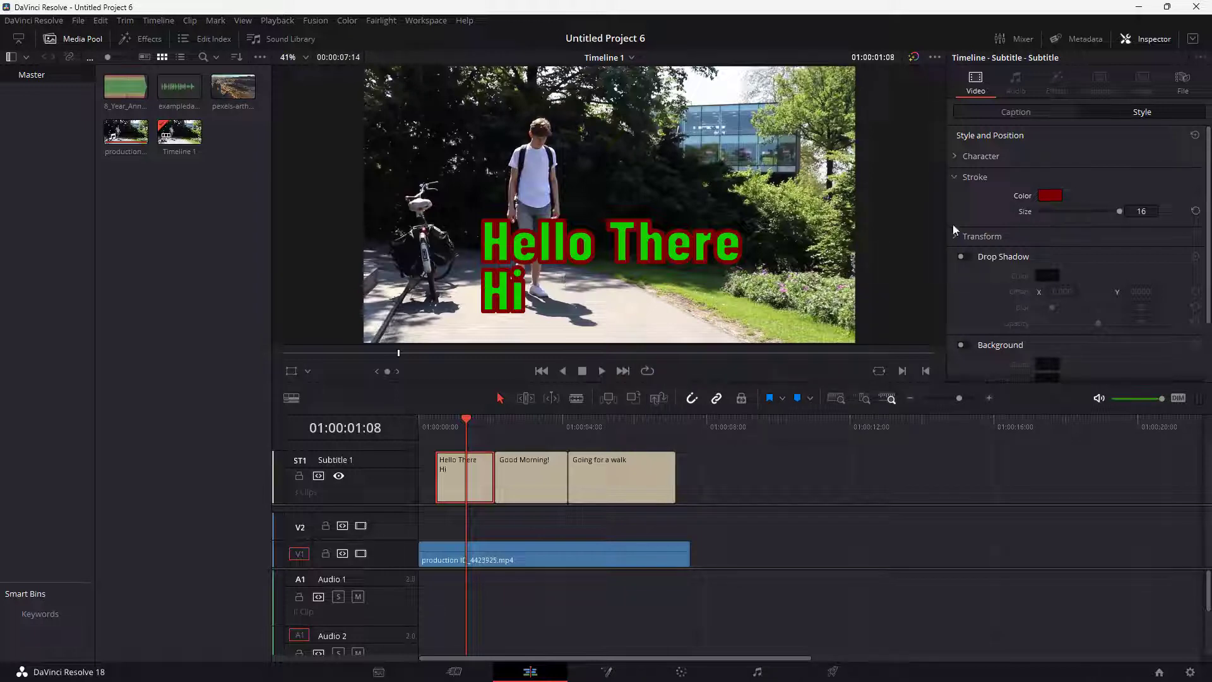
Step: Enable the drop shadow and set its blur to 19
left_click(957, 176)
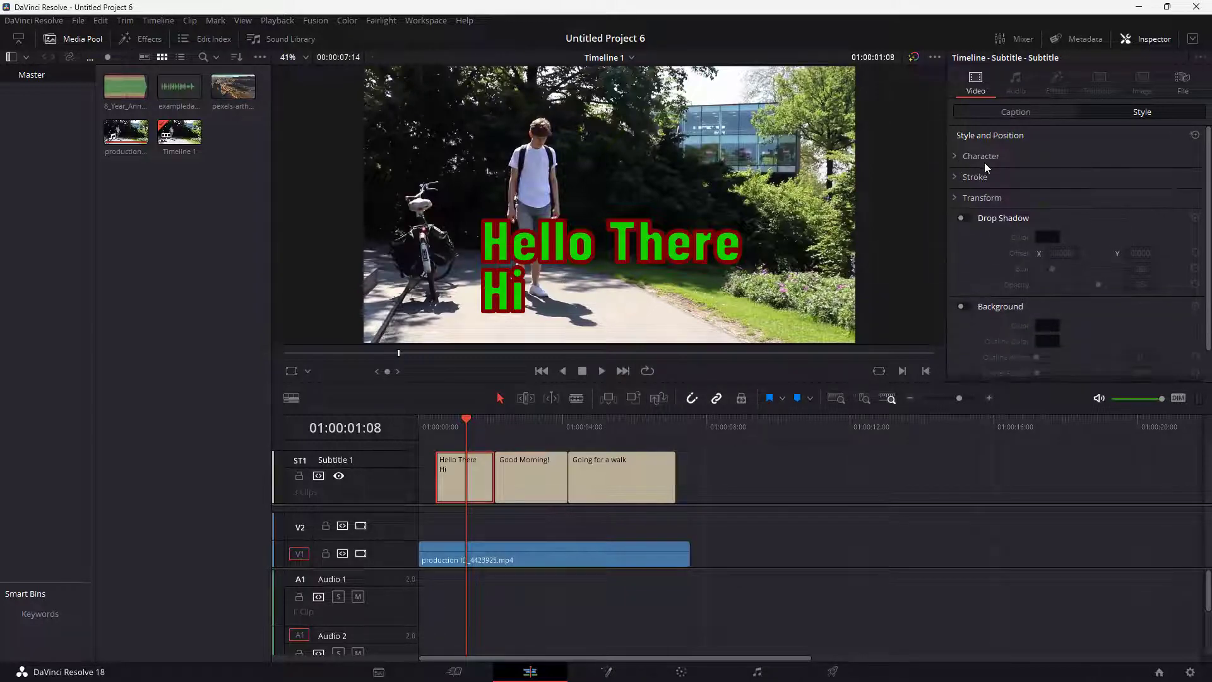
left_click(962, 218)
mouse_move(1069, 270)
left_mouse_down()
mouse_move(1036, 270)
mouse_move(1052, 272)
mouse_move(1046, 289)
mouse_move(1059, 291)
left_mouse_up()
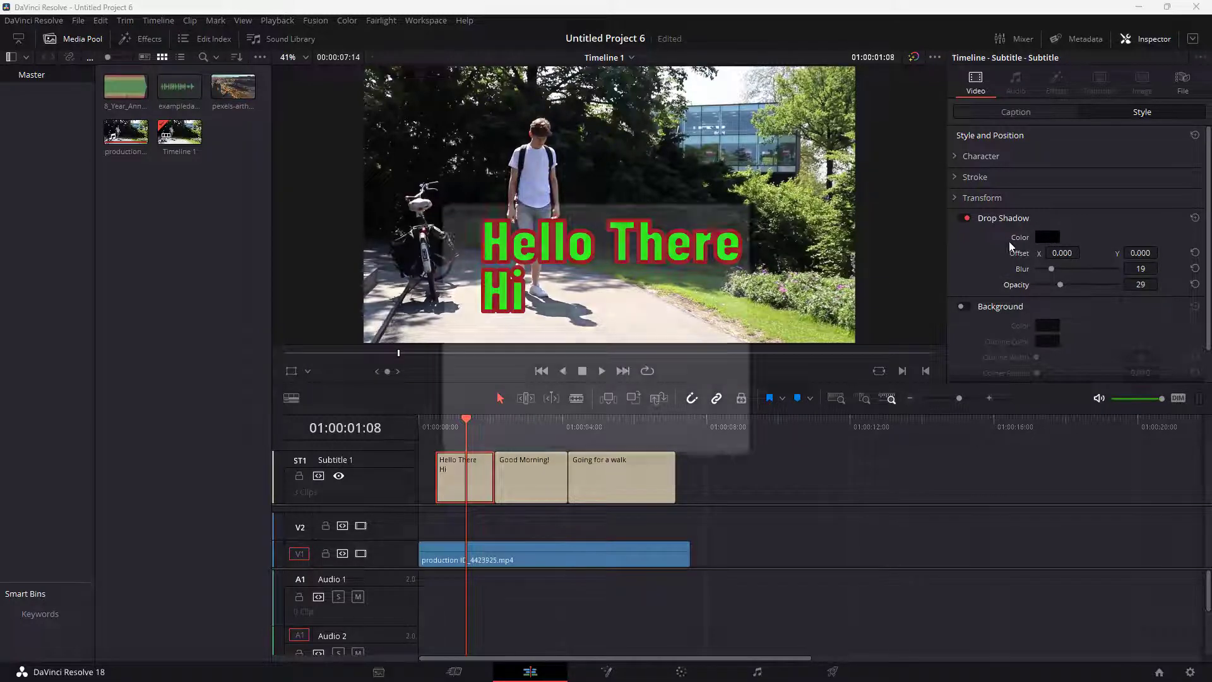
Step: Adjust the drop shadow offset, raise opacity to 100 and soften blur to 48
left_click(1047, 237)
left_click_drag(682, 199, 970, 299)
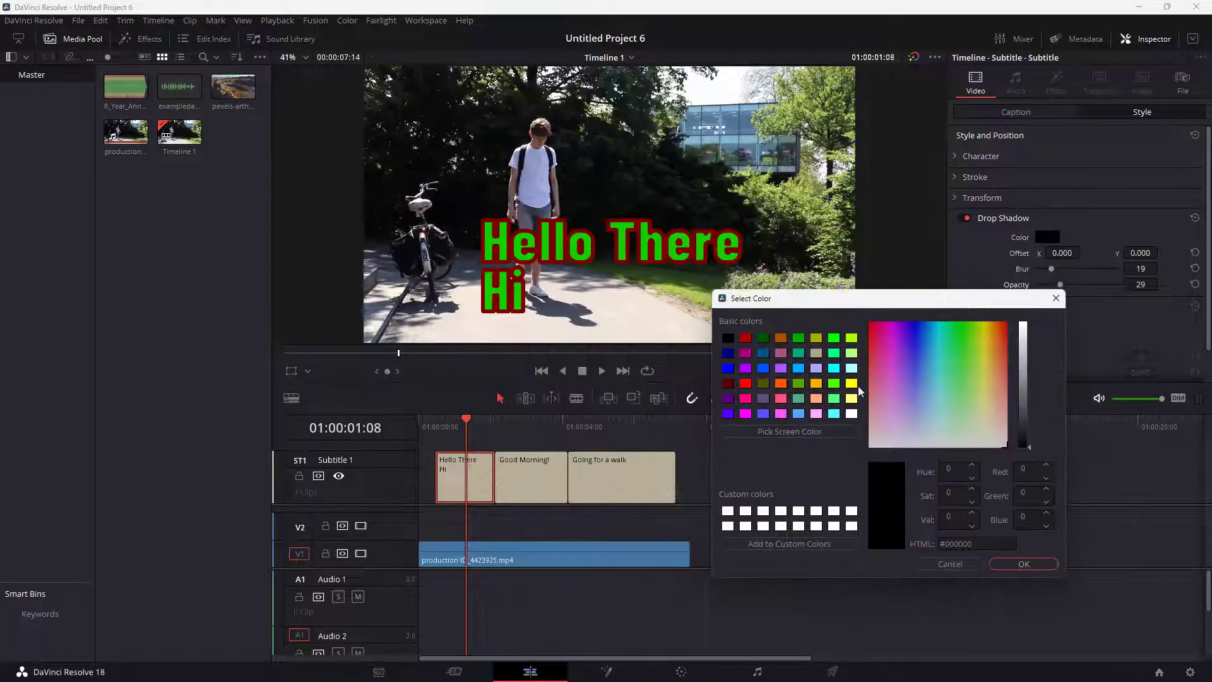
left_click(966, 563)
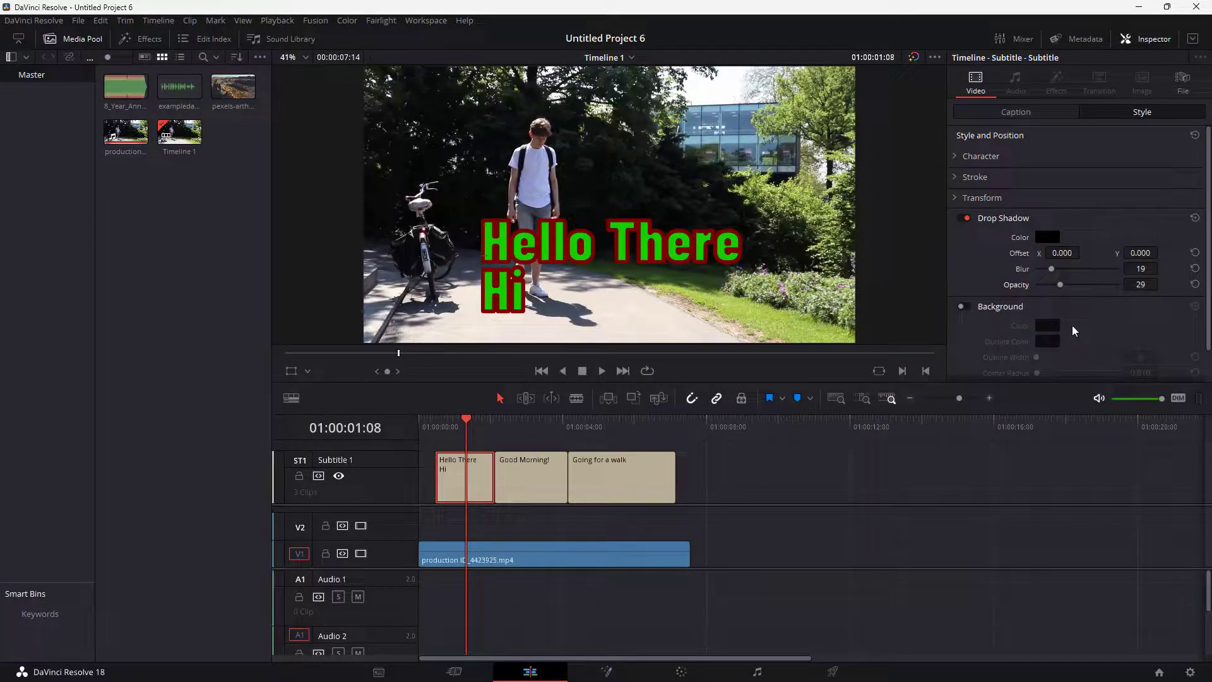
left_click_drag(1062, 253, 1161, 253)
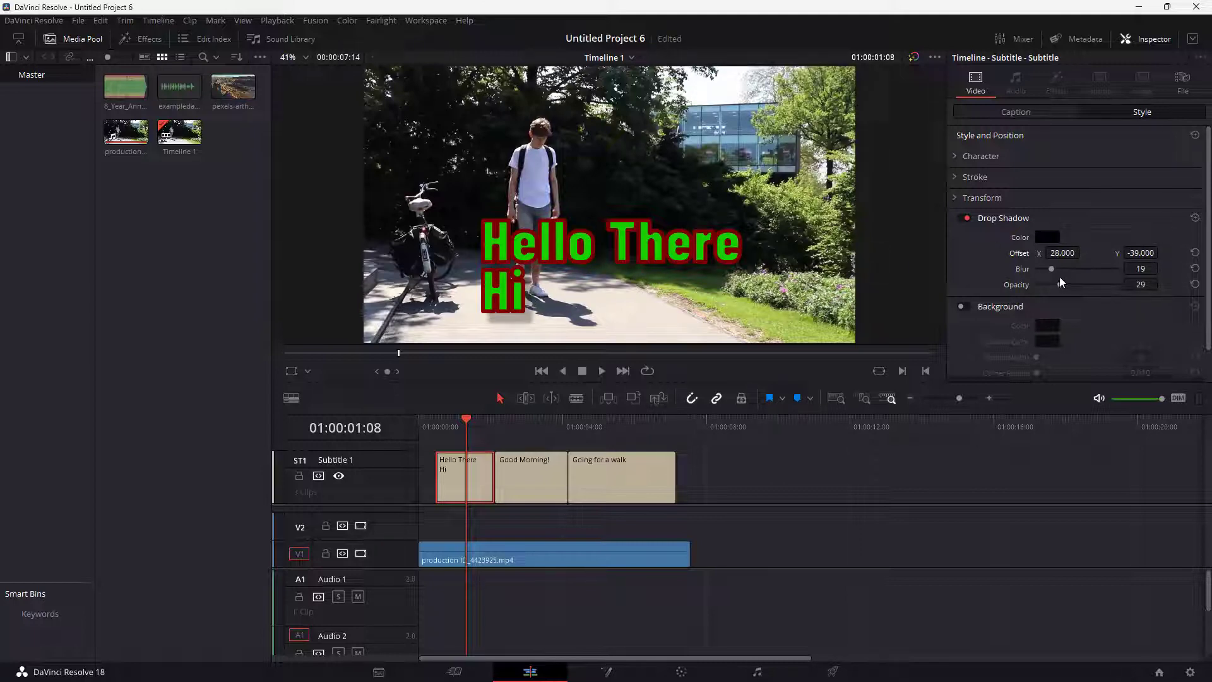
left_click_drag(1060, 284, 1136, 285)
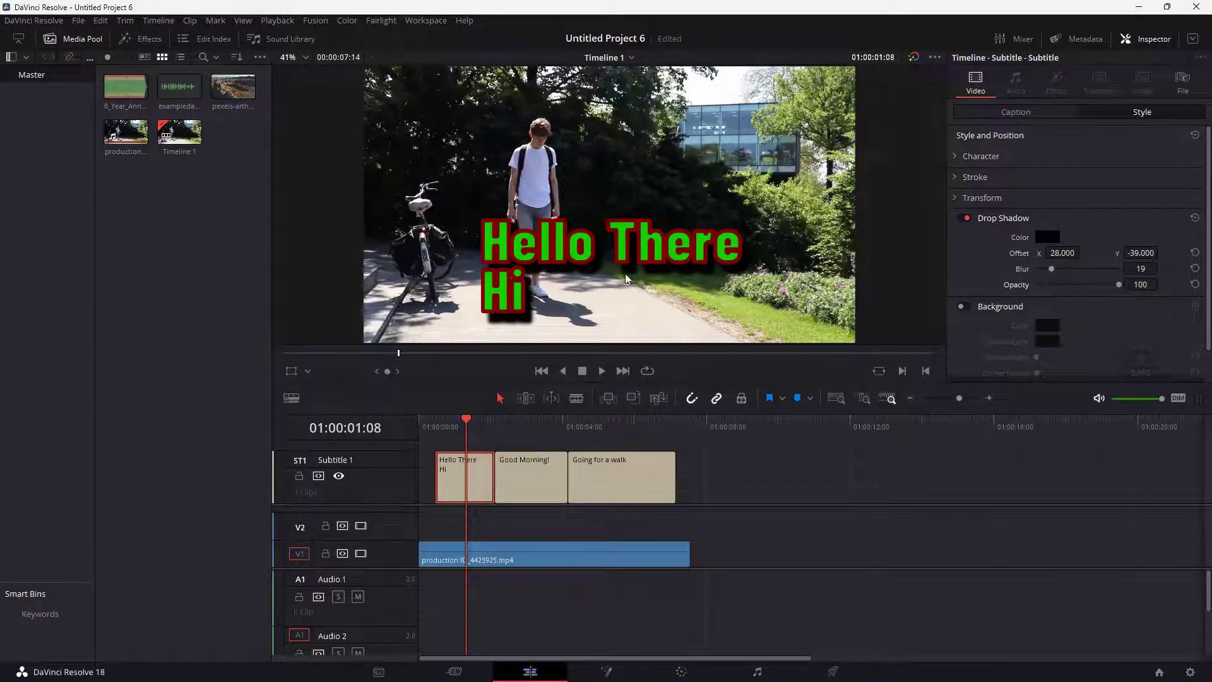
left_click_drag(1051, 269, 1076, 273)
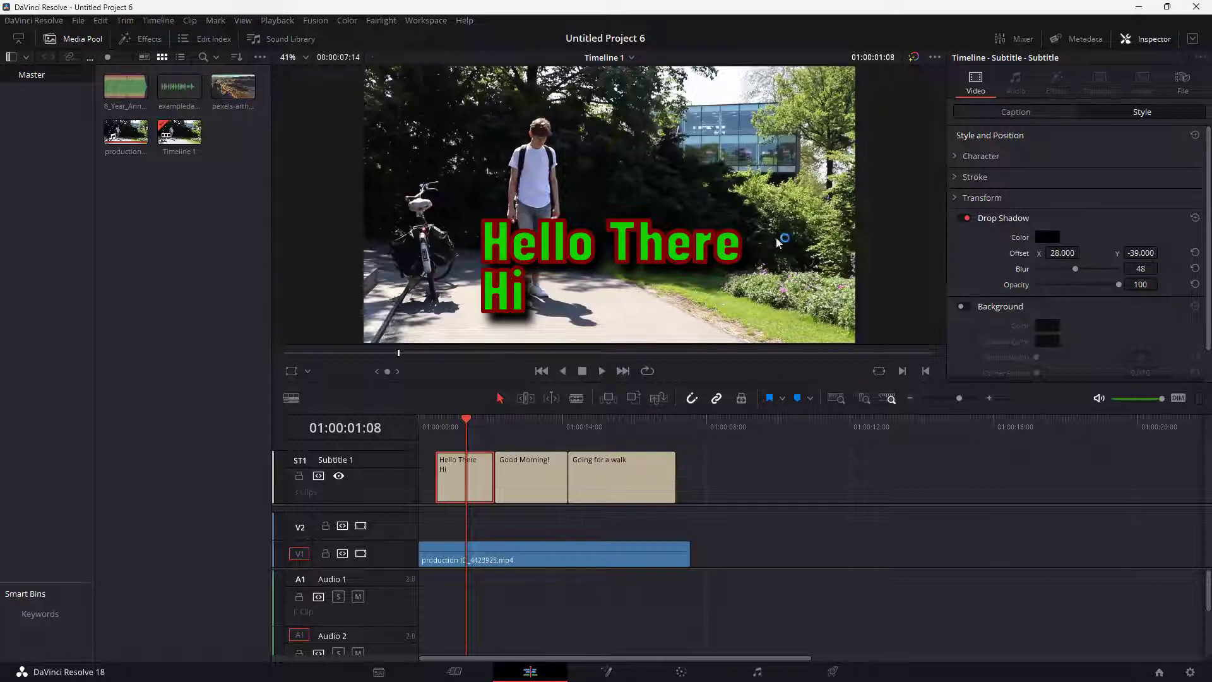
Step: Scrub through the subtitles and toggle the drop shadow off and on to compare
left_click(530, 421)
left_click_drag(587, 426, 453, 449)
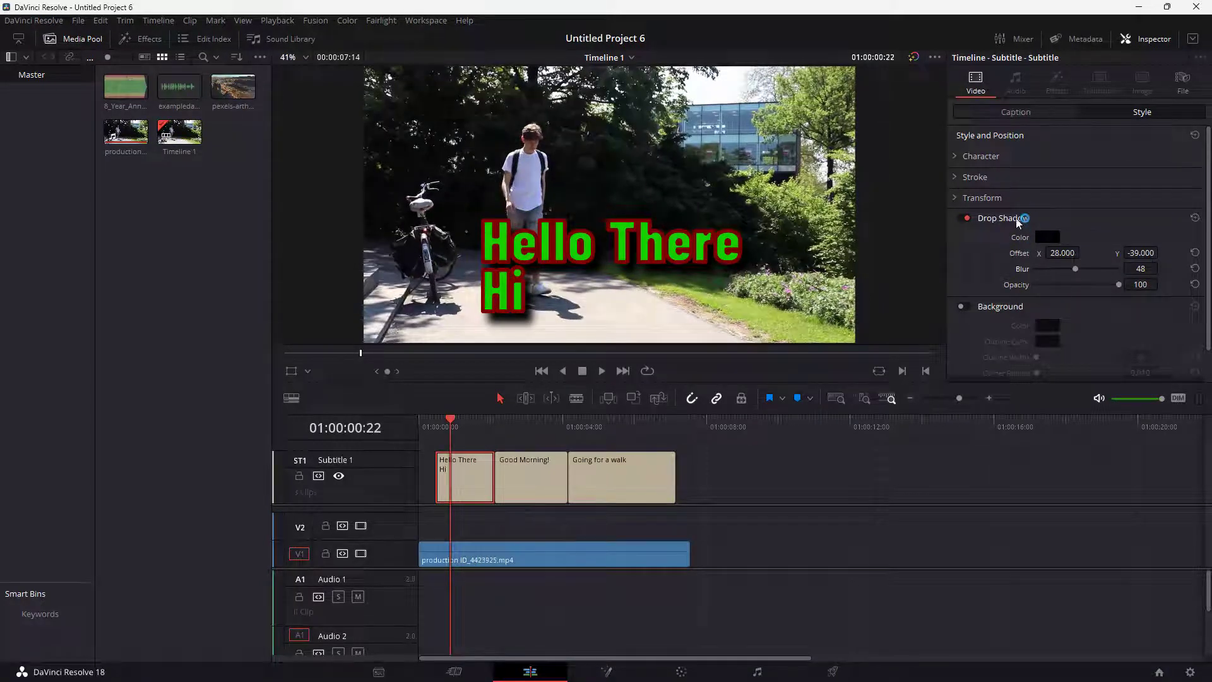
left_click(965, 218)
left_click(965, 218)
Step: Colour the drop shadow red and turn on the background box
left_click(1048, 237)
left_click(588, 227)
left_click(737, 275)
left_click(735, 462)
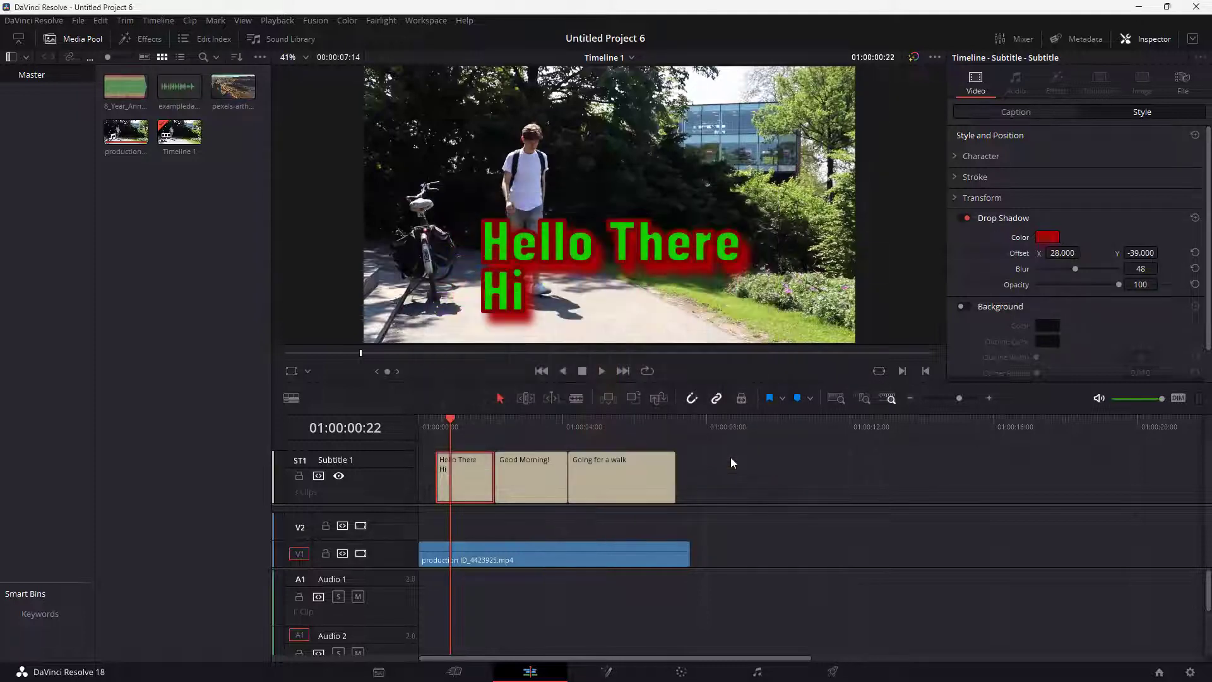
left_click(968, 304)
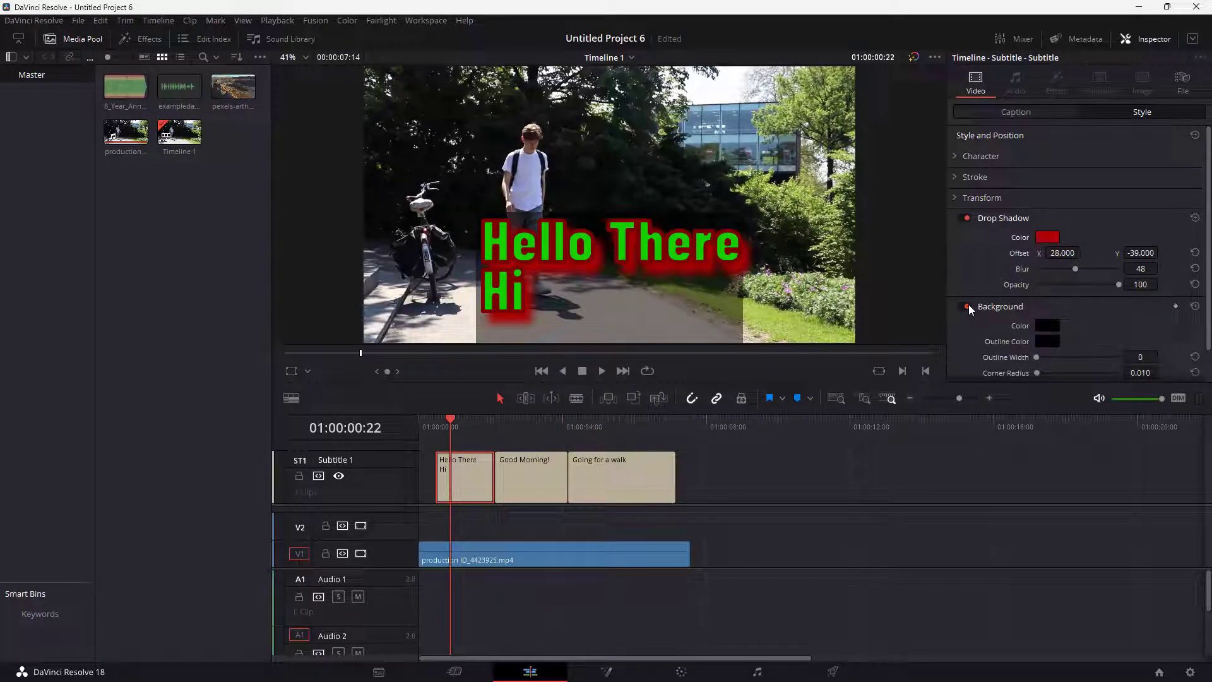
Step: Set the subtitle background colour to white
scroll(1074, 308, "down", 1)
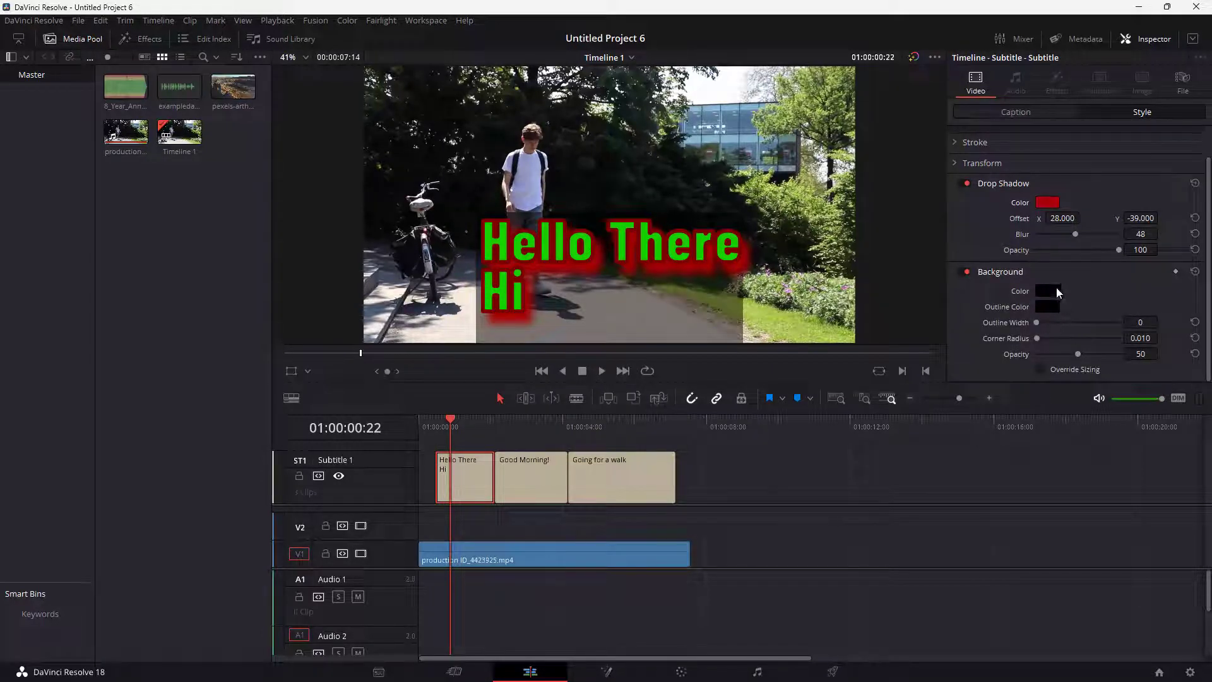
left_click(1047, 290)
left_click(718, 233)
left_click(736, 237)
left_click(608, 344)
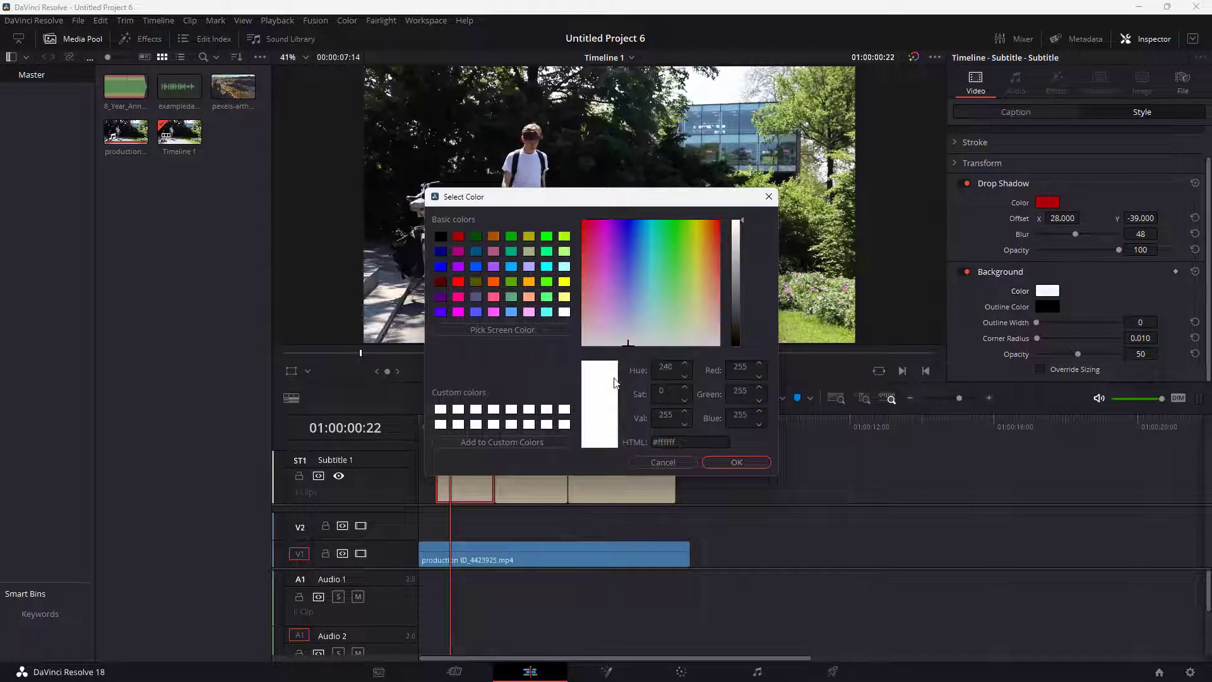
left_click(732, 462)
Step: Give the box a black outline of width 12, corner radius 0 and opacity 31, keeping automatic sizing
left_click_drag(1032, 322, 1061, 358)
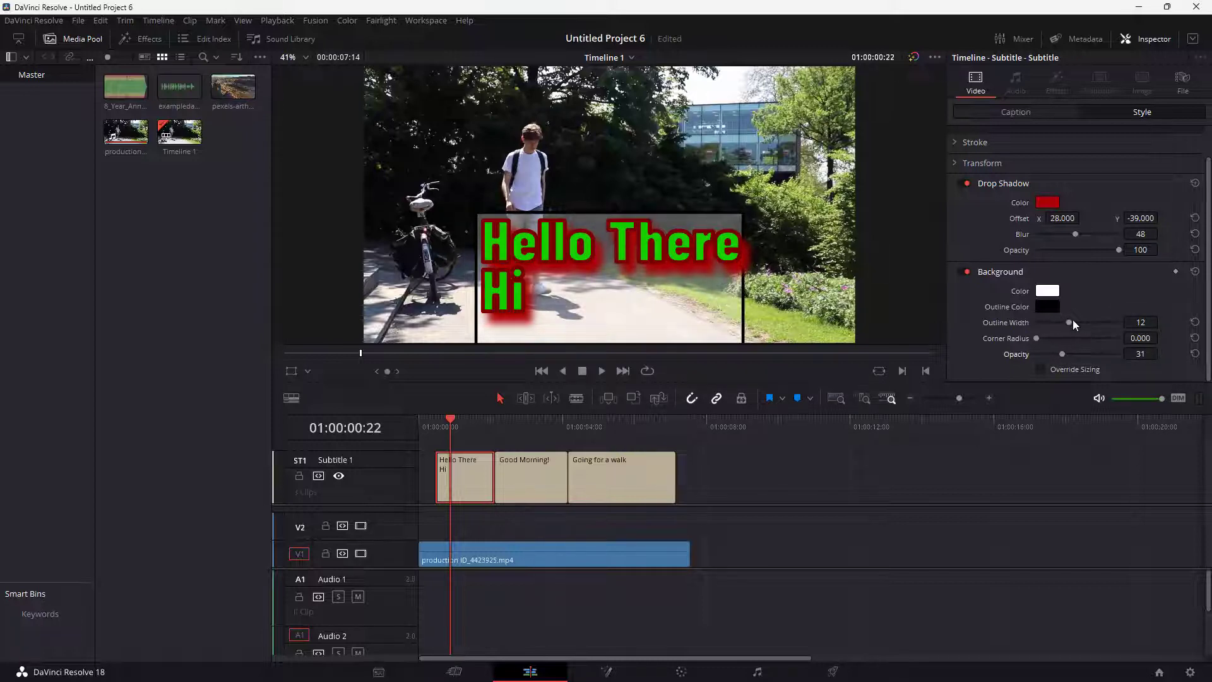
left_click(1073, 370)
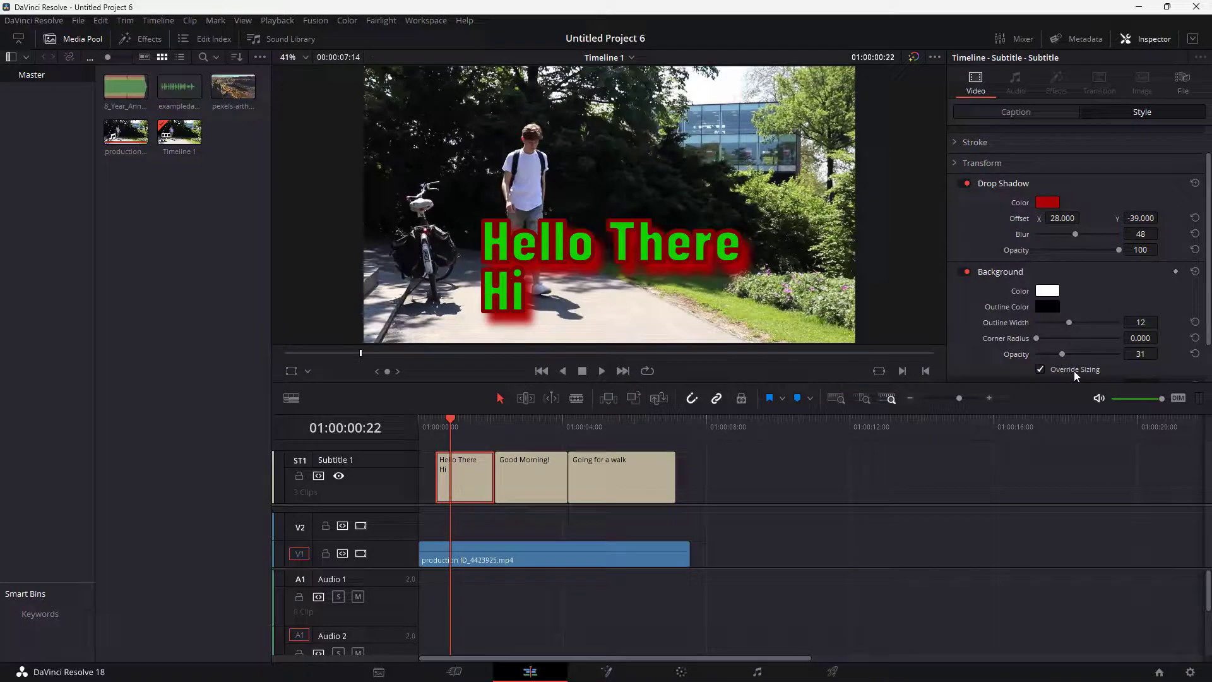
scroll(1076, 354, "down", 2)
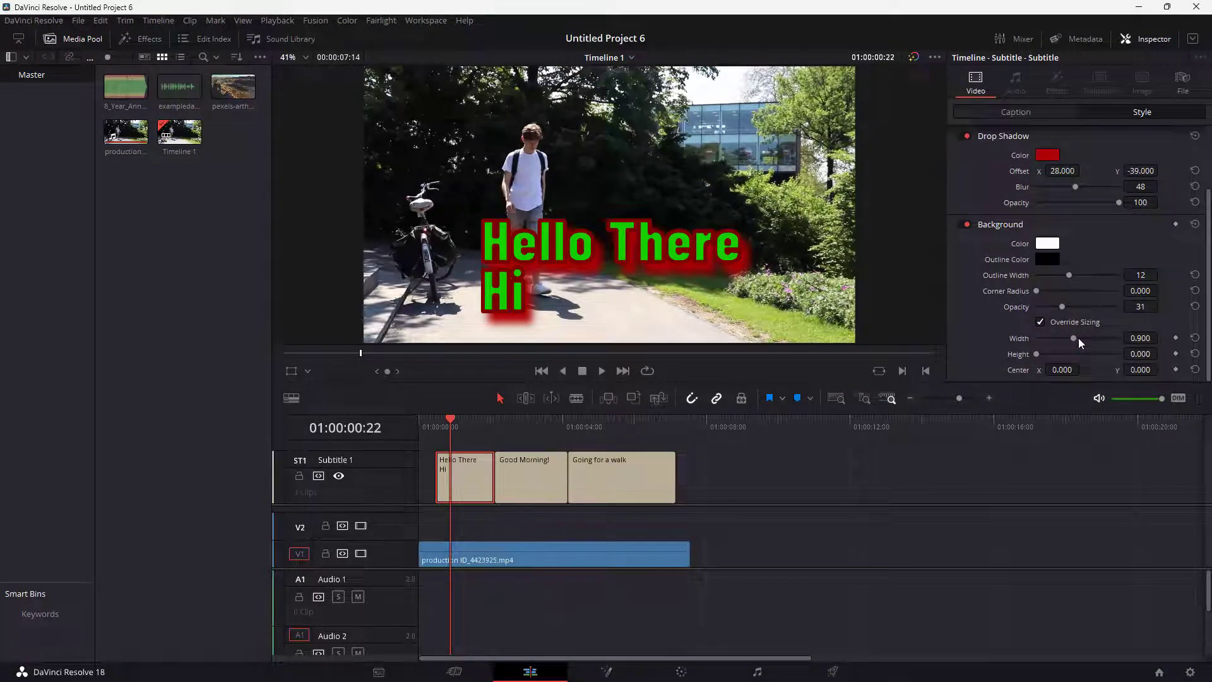
left_click(1043, 322)
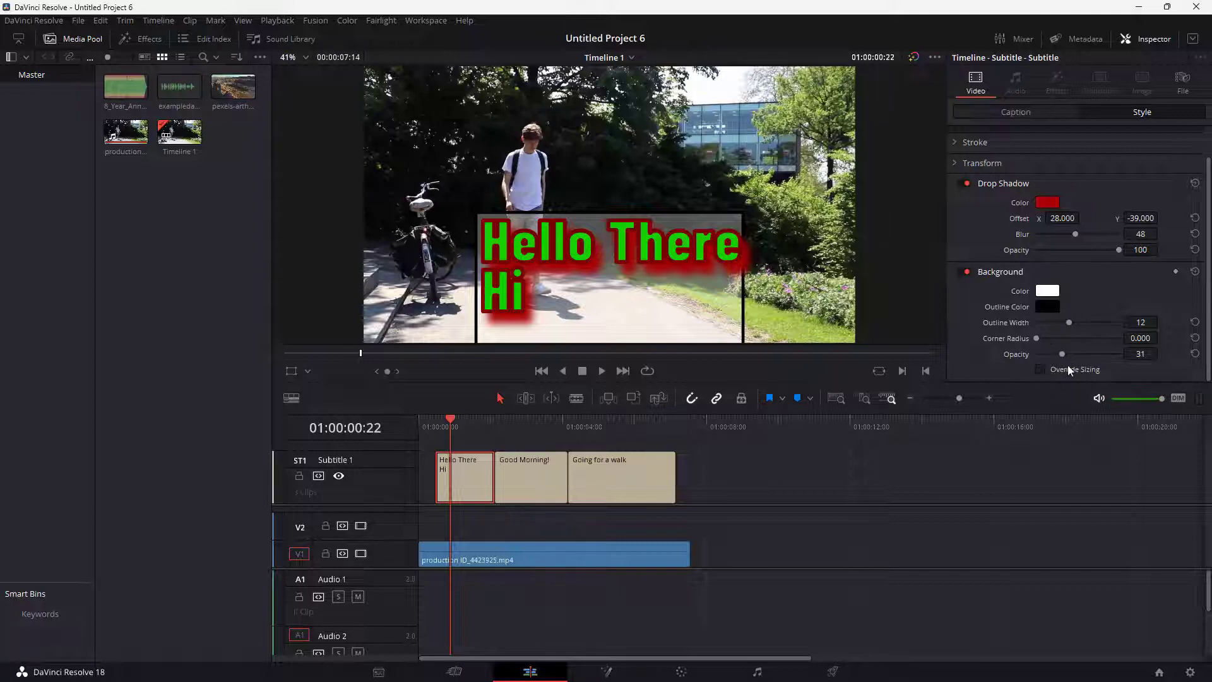
scroll(1005, 306, "up", 2)
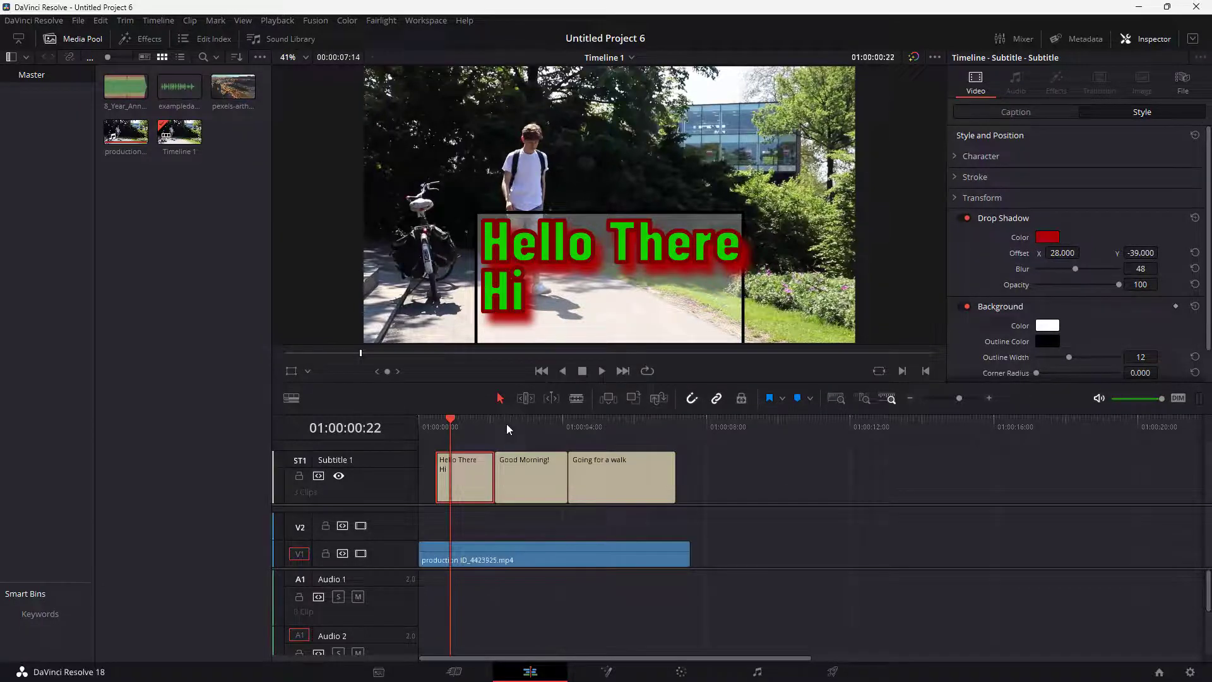
Step: Review the Hello There, Good Morning! and Going for a walk subtitles, ending on the Caption tab
left_click(539, 423)
left_click(598, 425)
left_click(478, 430)
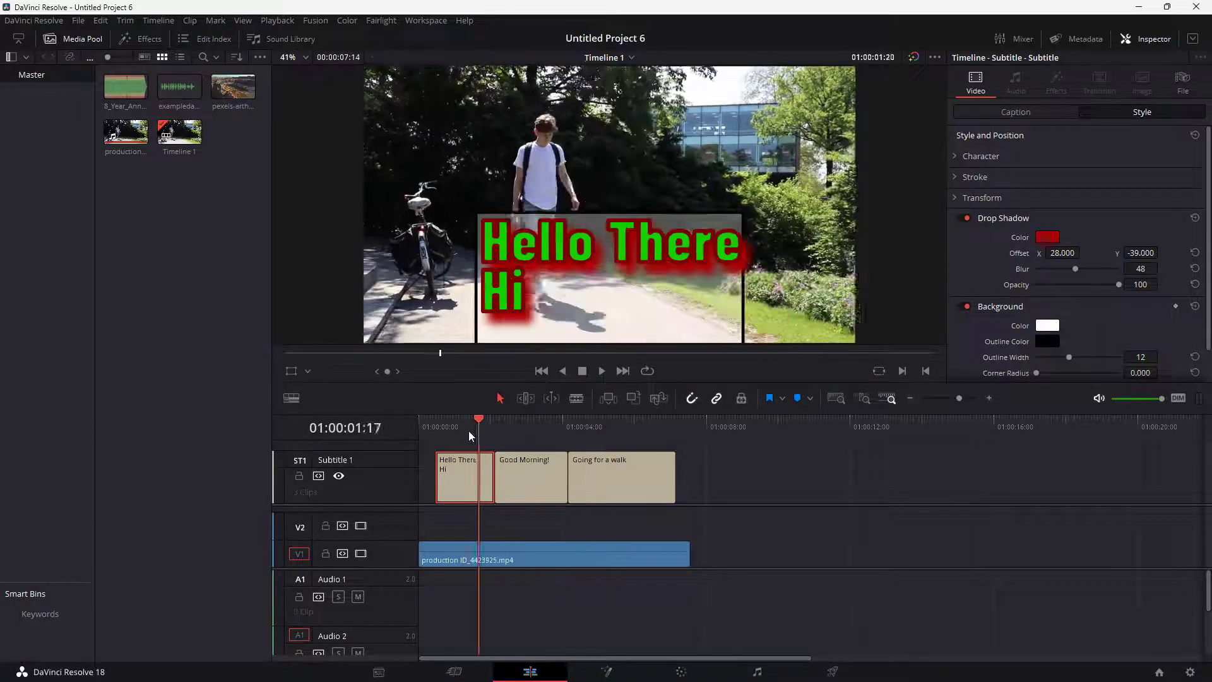
left_click(619, 436)
left_click(459, 438)
left_click(444, 437)
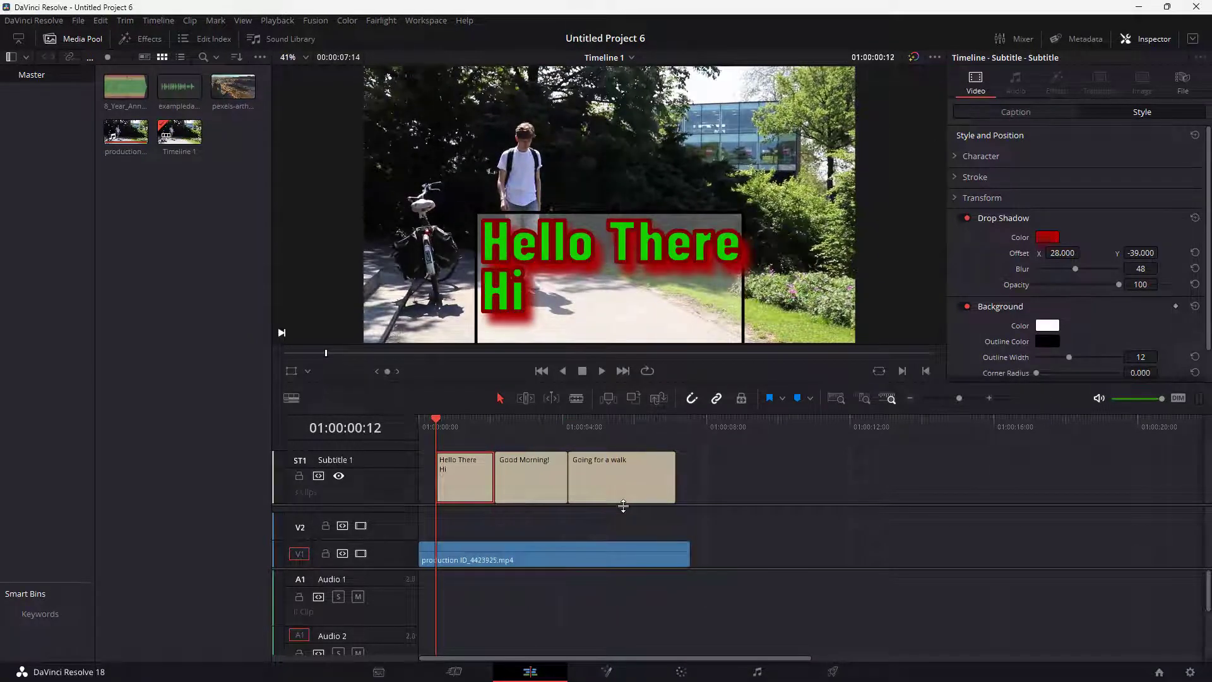
left_click(462, 432)
left_click_drag(536, 430, 473, 445)
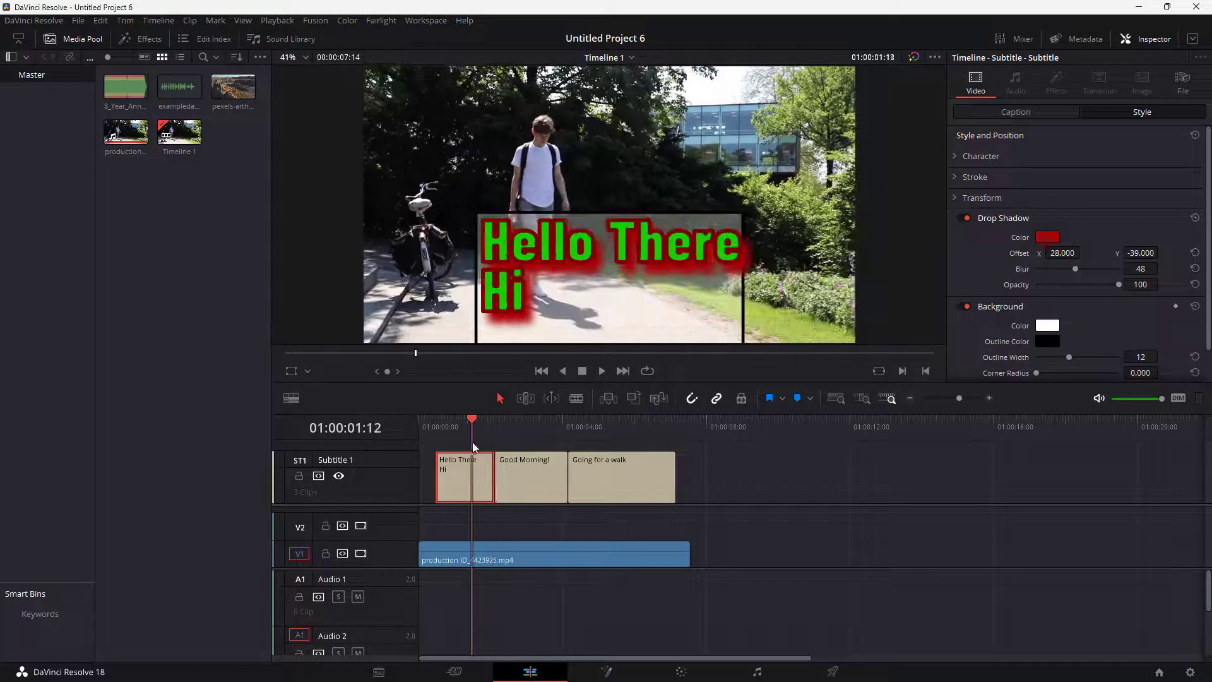
left_click(1030, 111)
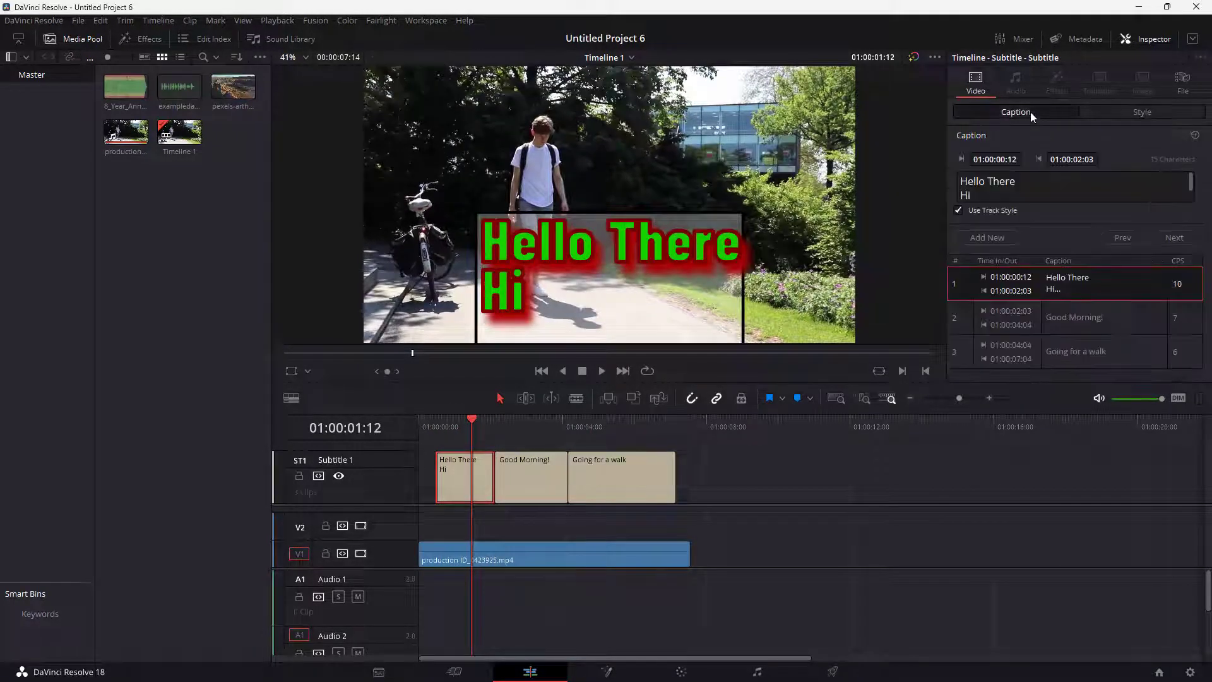
Step: Uncheck Use Track Style and select the Hello There caption
left_click(988, 208)
left_click_drag(474, 421, 583, 429)
left_click(589, 468)
left_click(504, 472)
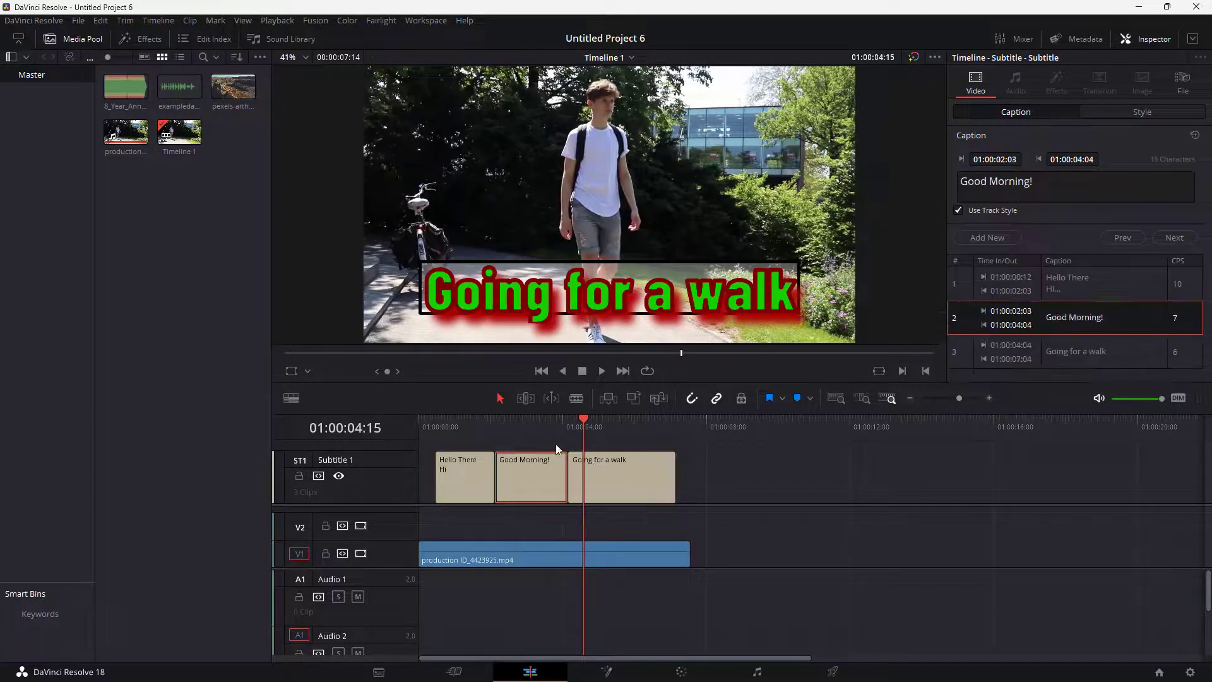
left_click(461, 426)
left_click(463, 473)
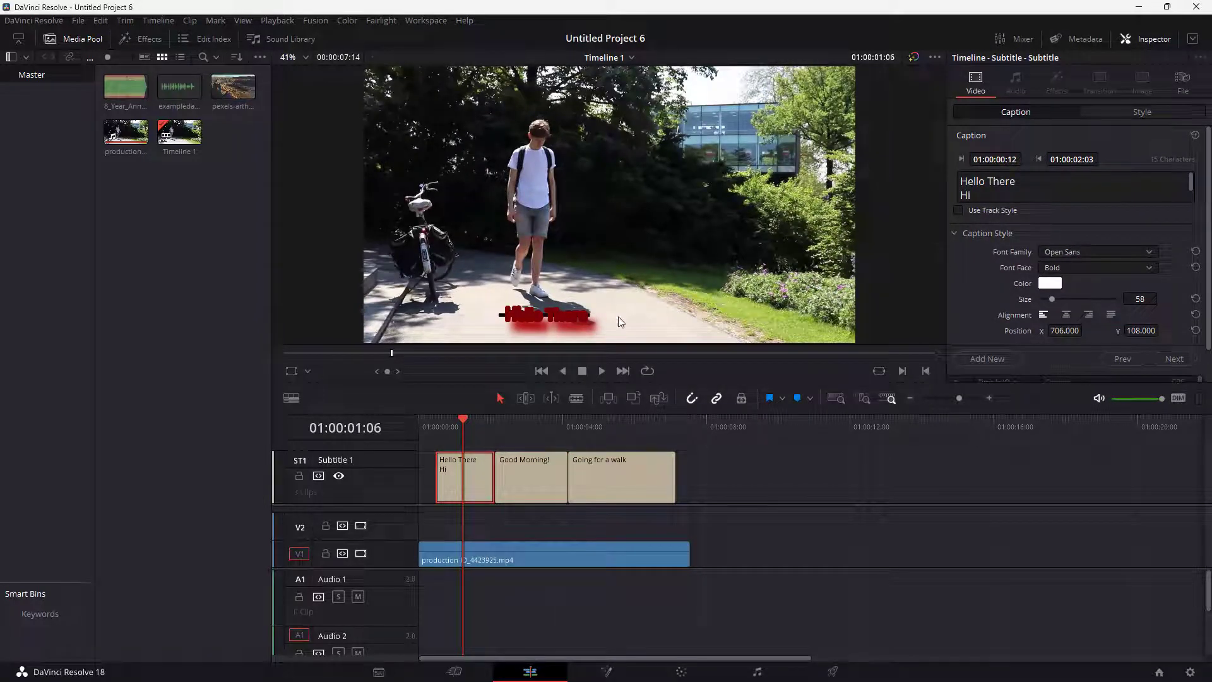
Step: Set the caption to size 220, centre-aligned, in Perpetua Titling MT
scroll(1105, 262, "down", 1)
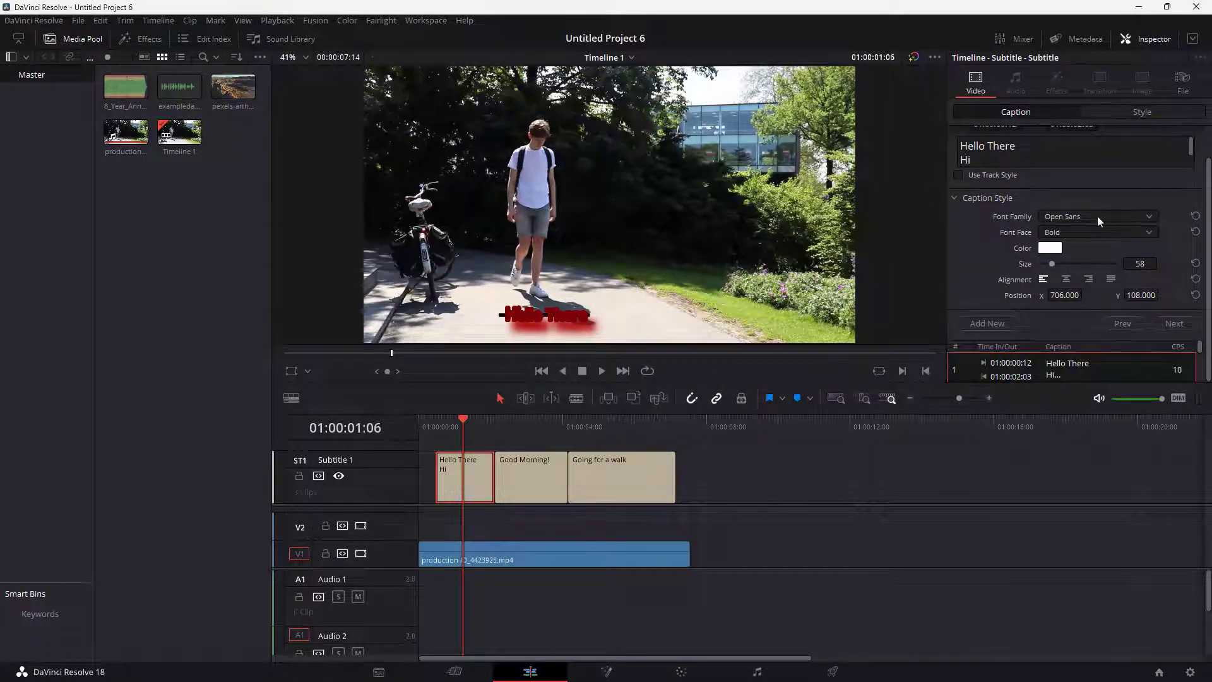
left_click_drag(1062, 261, 1080, 267)
left_click(1066, 280)
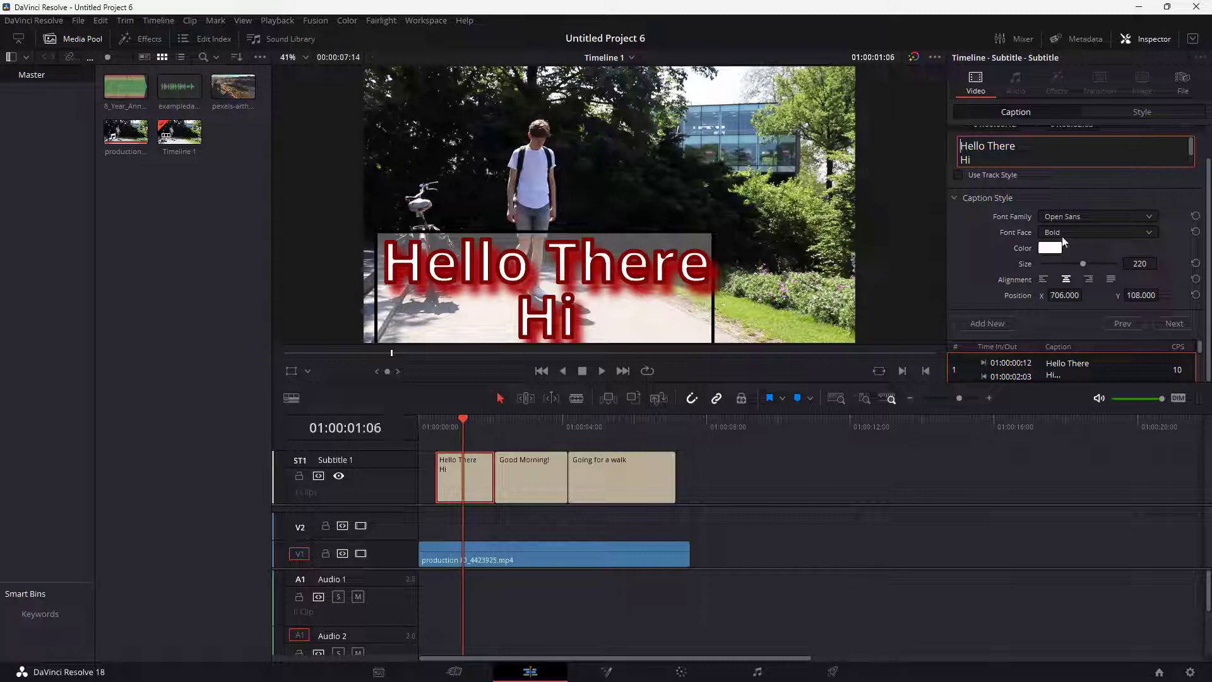
left_click(1107, 216)
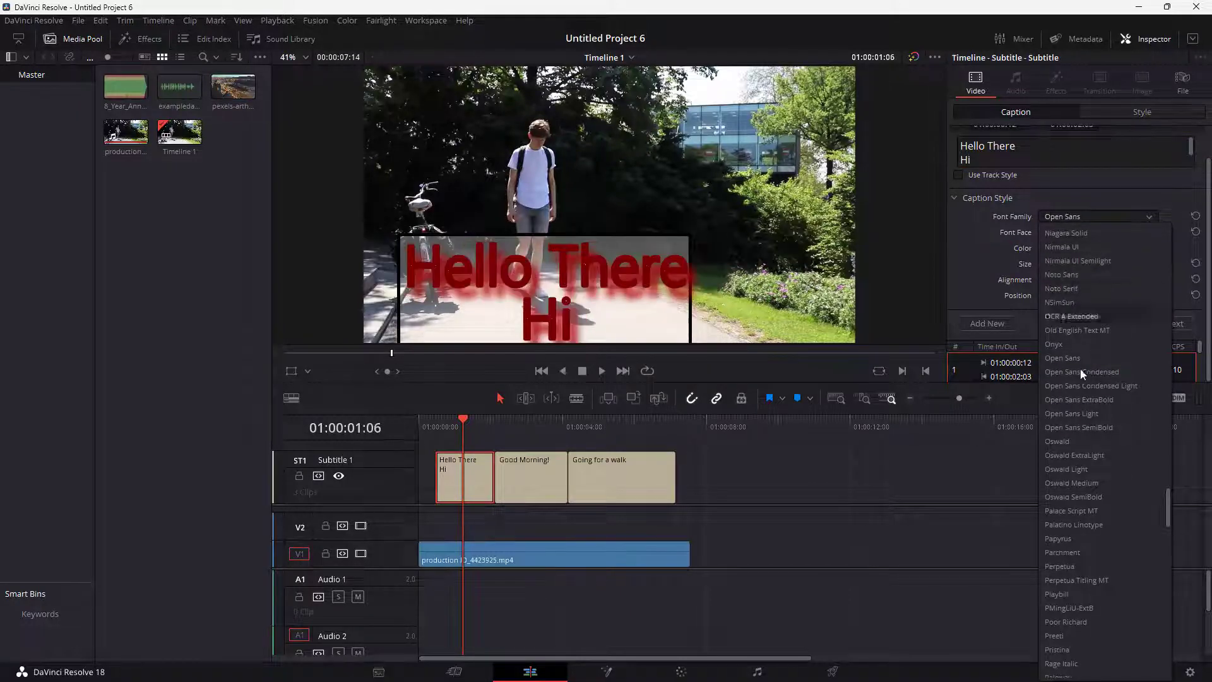
left_click(1064, 579)
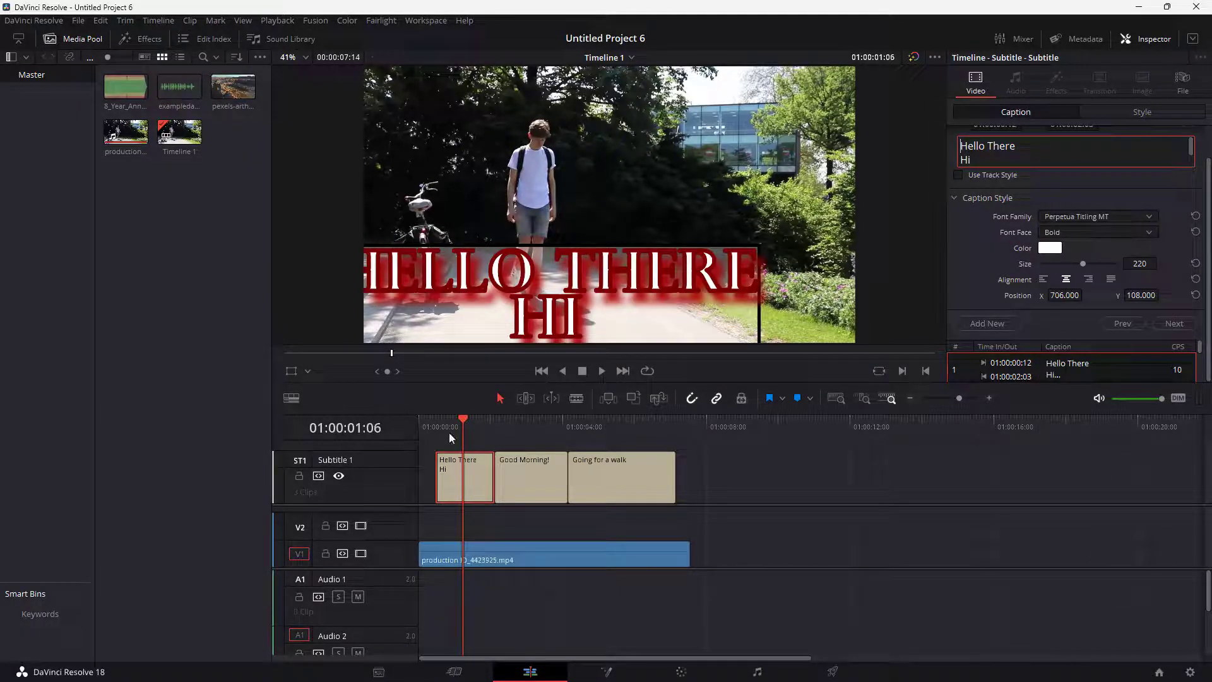
left_click_drag(510, 417, 452, 441)
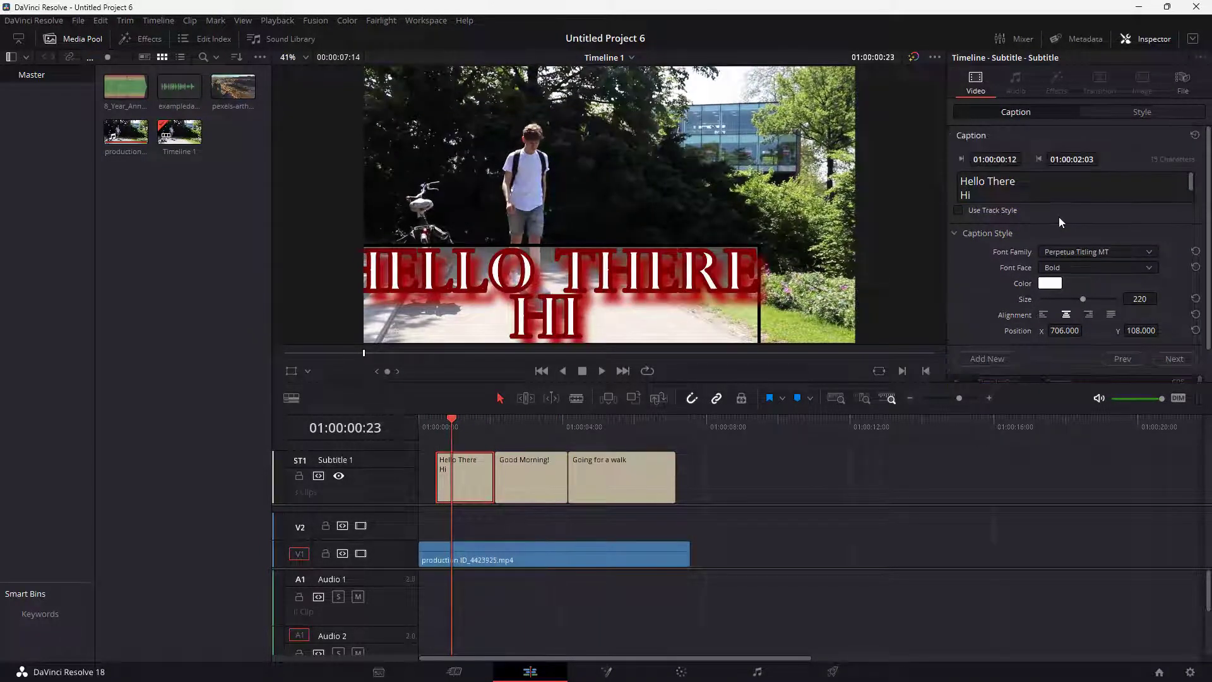